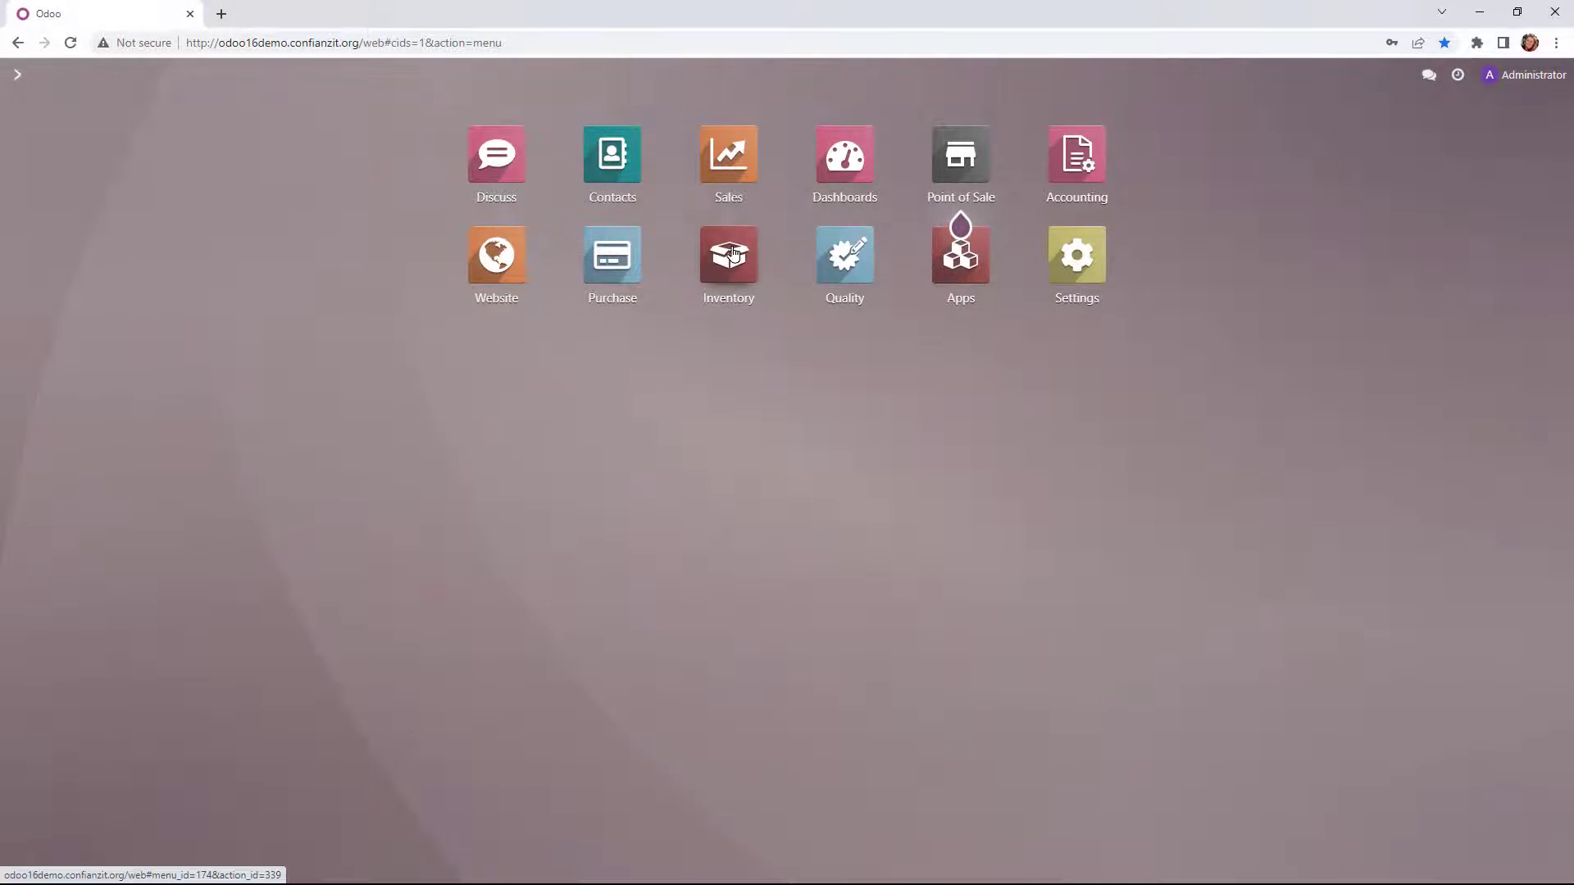
- Open the Putaway Rules list from the Inventory configuration menu
click(737, 253)
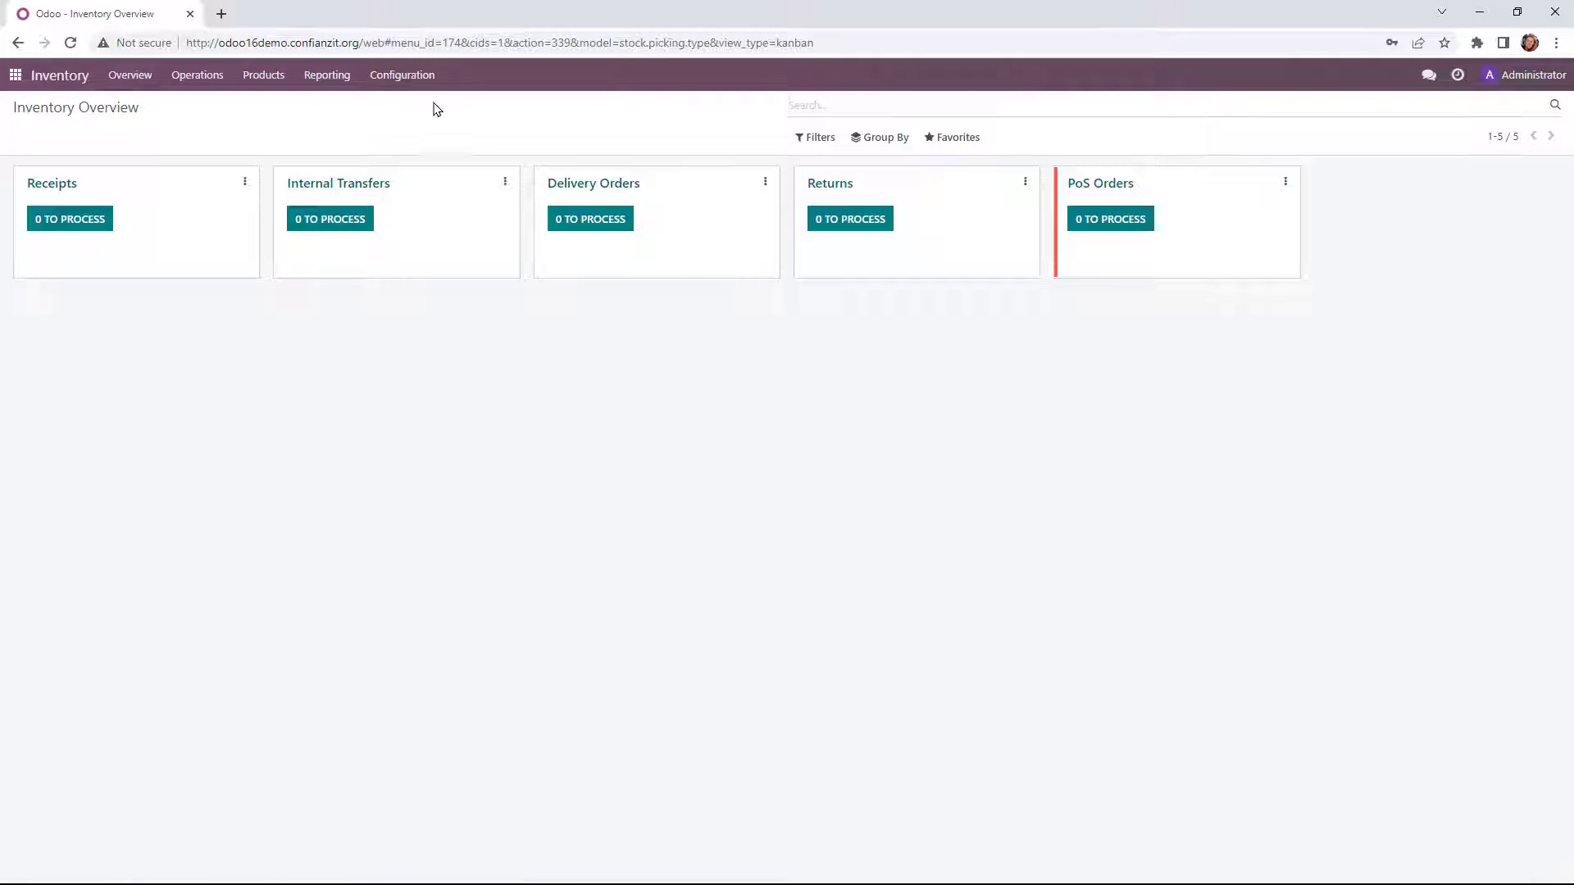
click(406, 80)
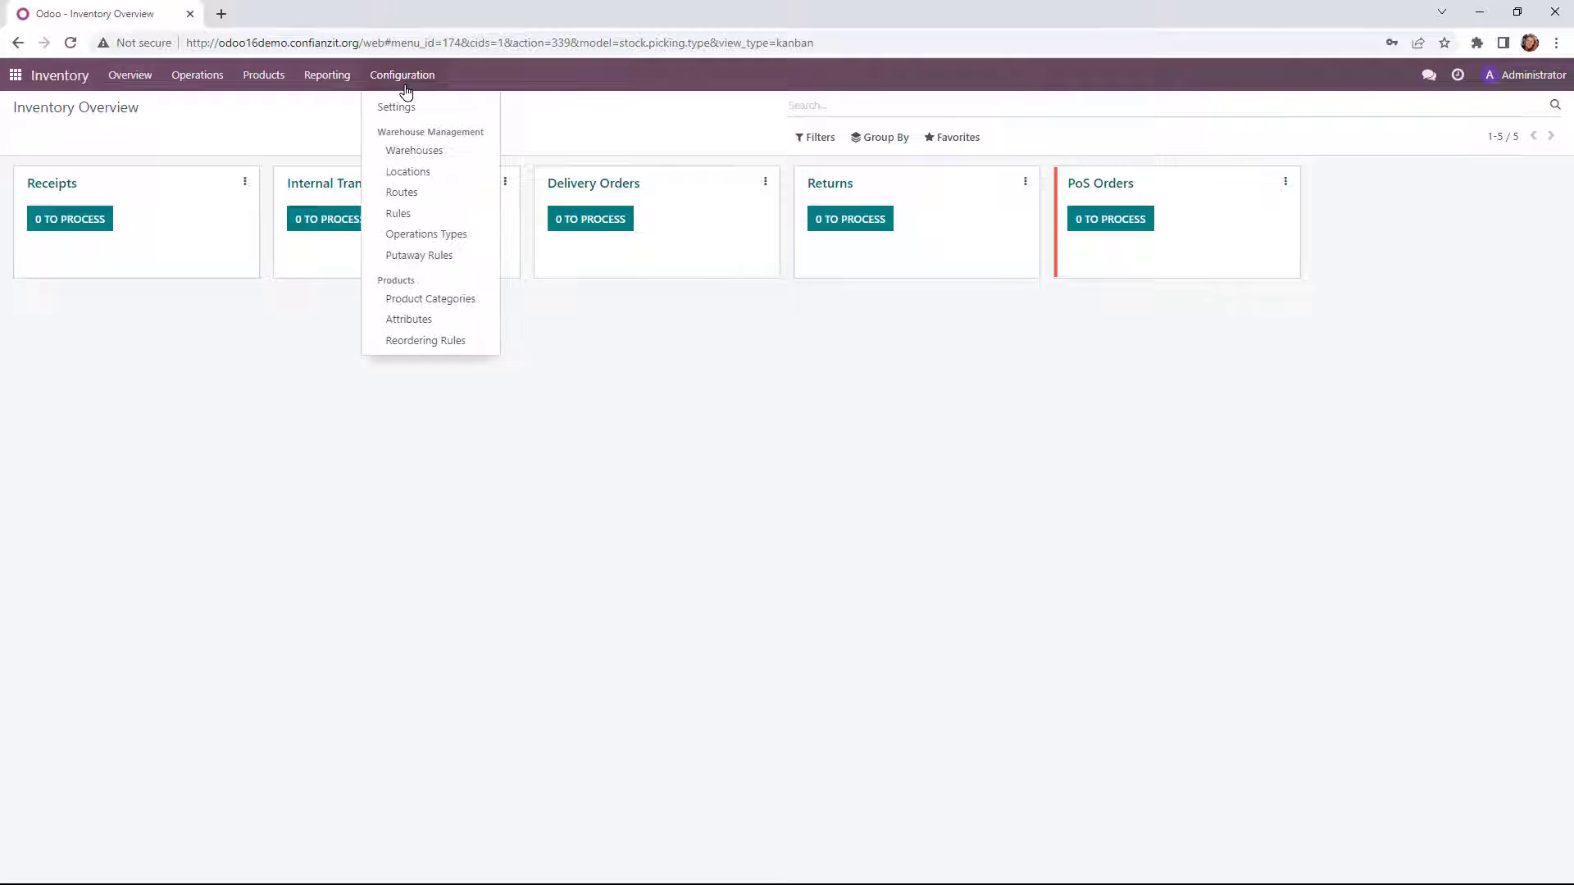
click(449, 261)
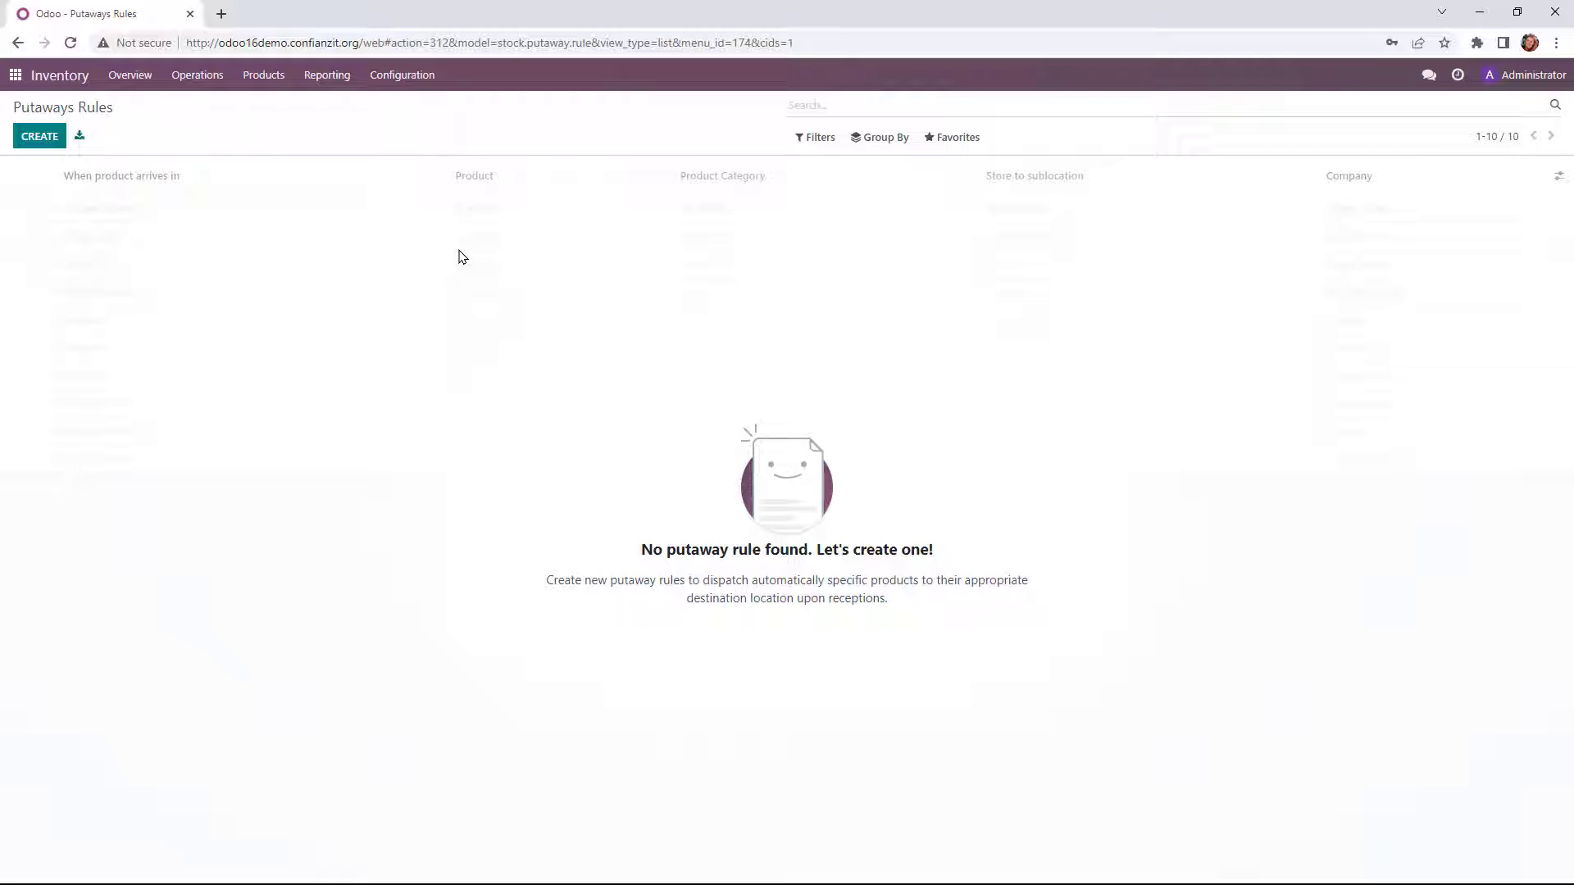
- Create and save a rule sending Beard Oil arriving in WH/Stock to WH/Stock/Shelf 1/A
click(50, 138)
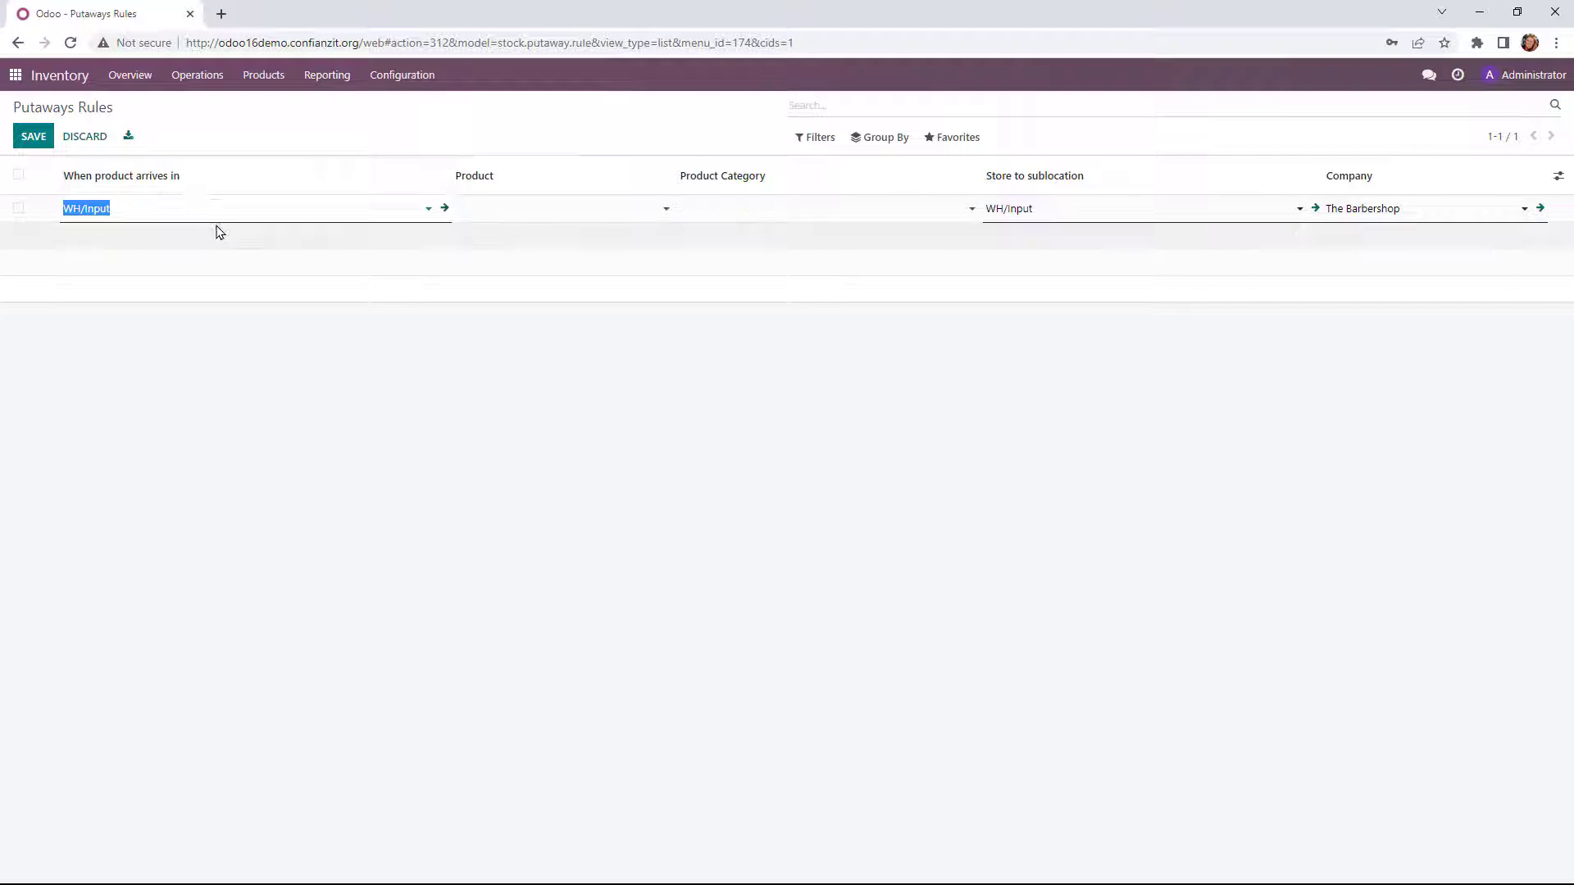
click(421, 208)
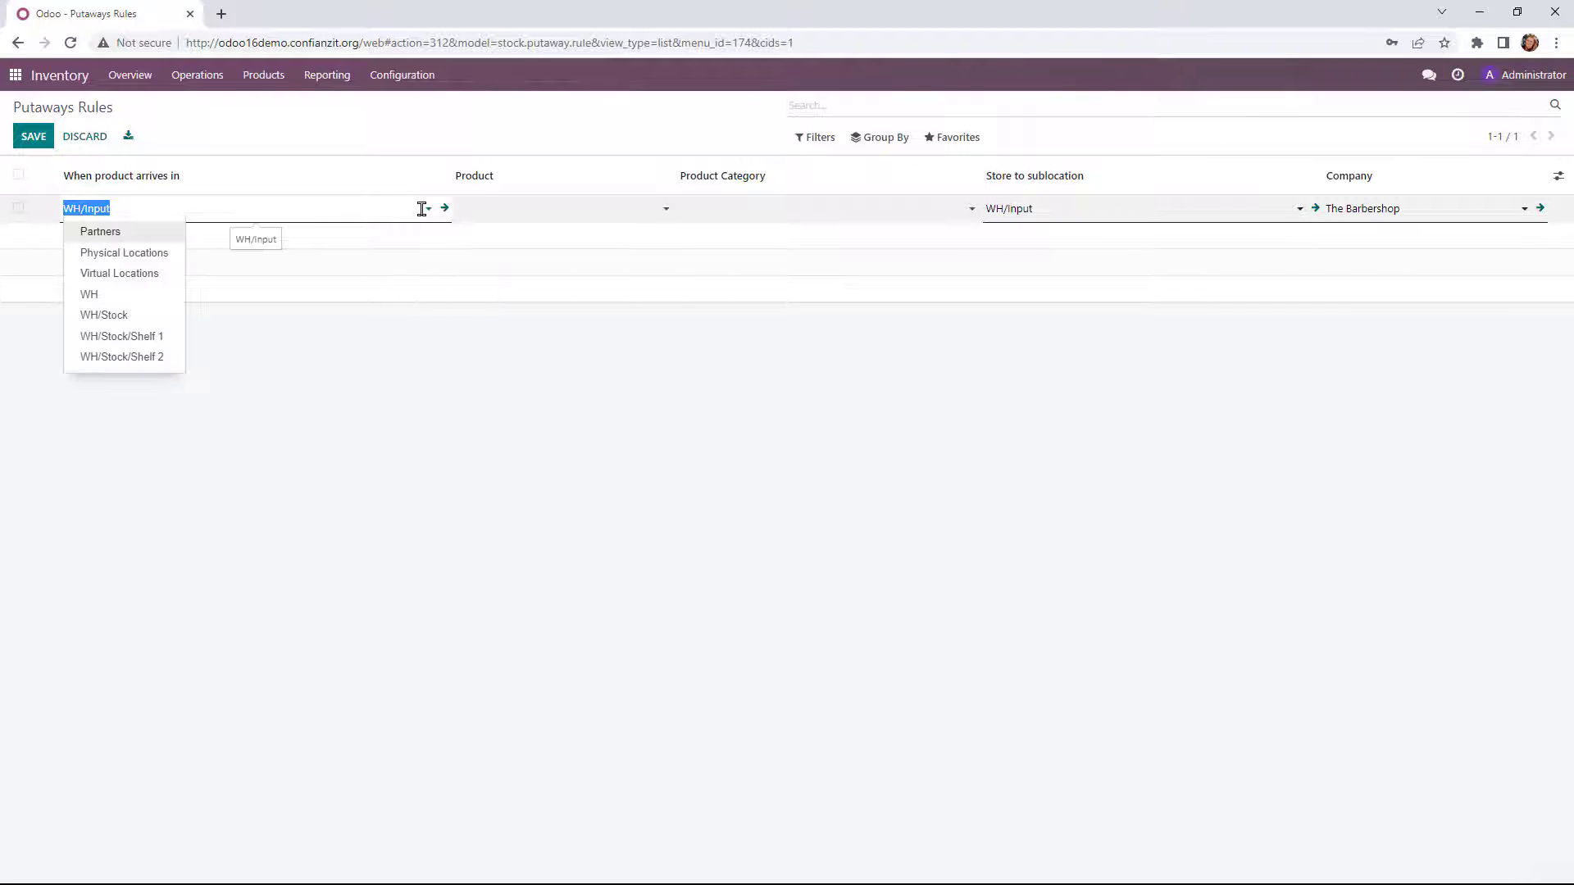
click(144, 315)
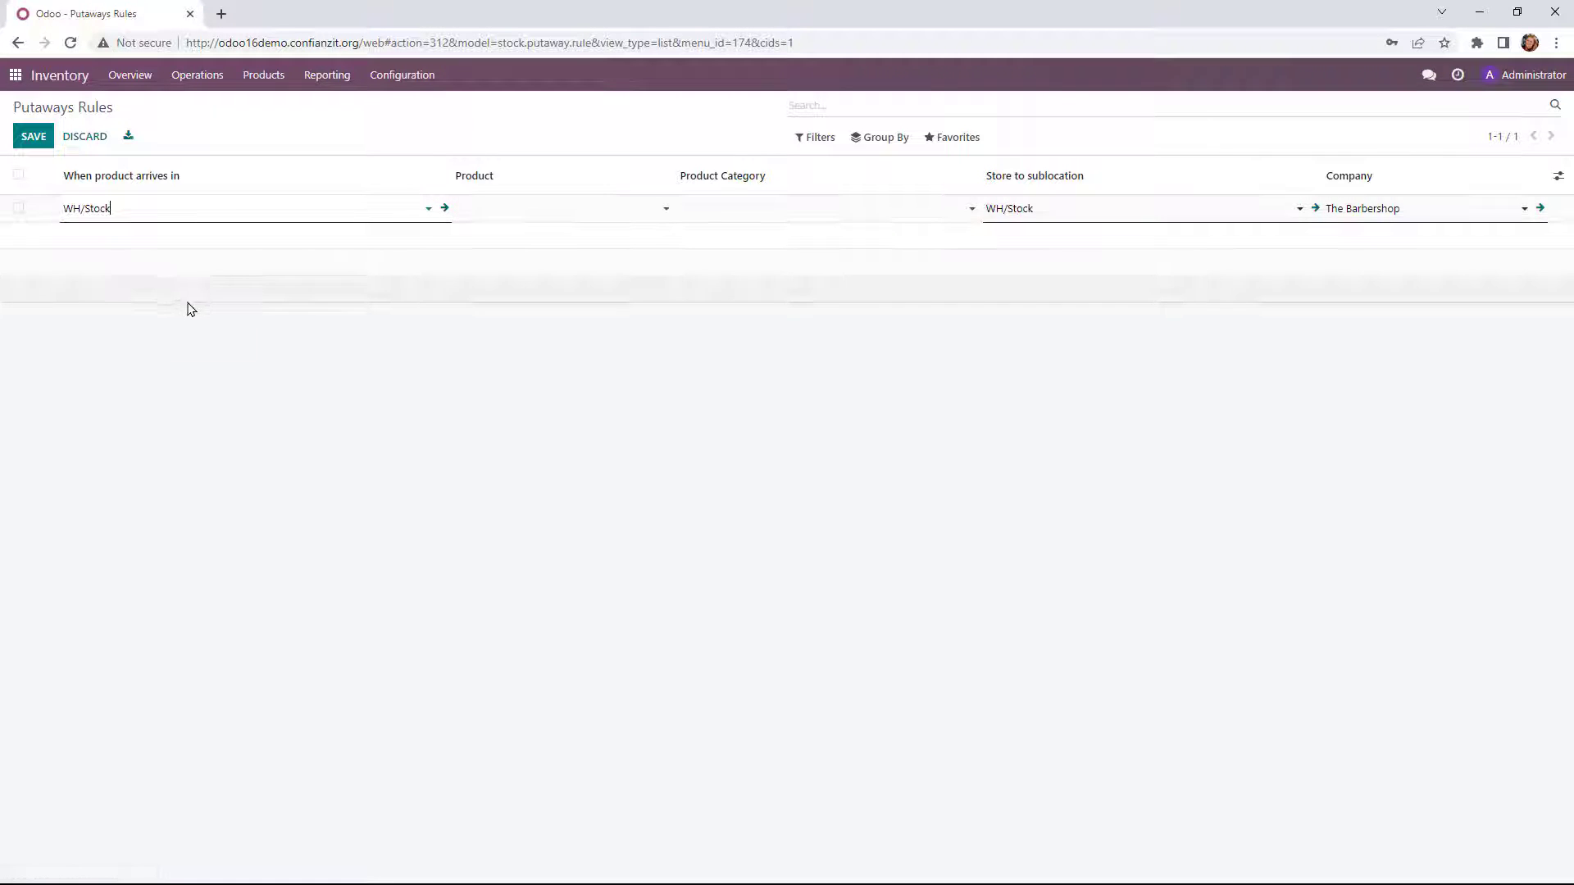
click(538, 202)
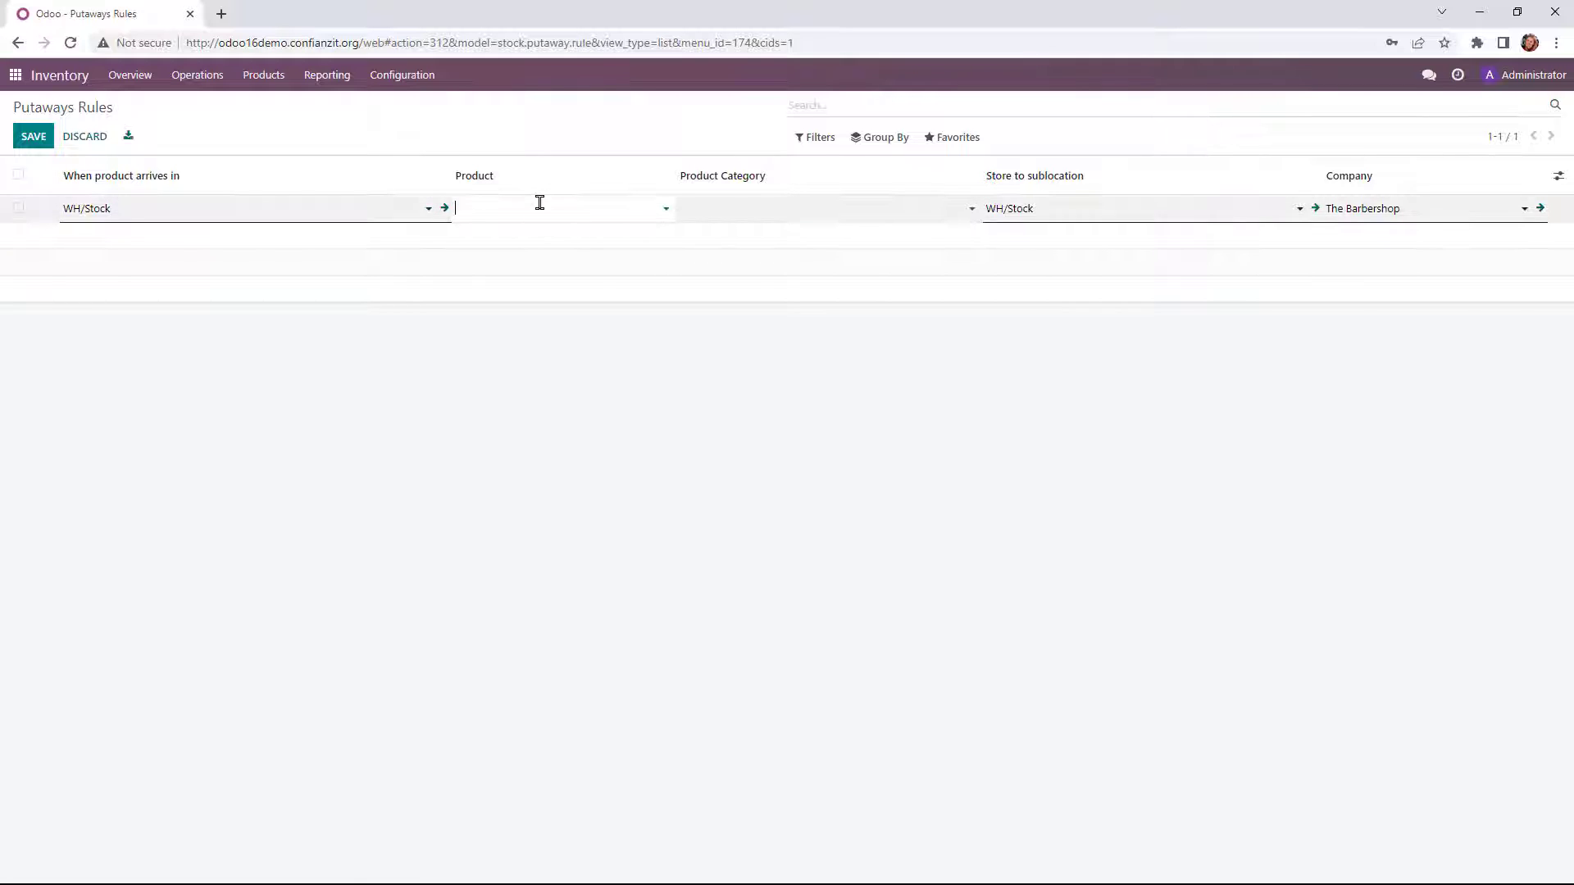
click(559, 234)
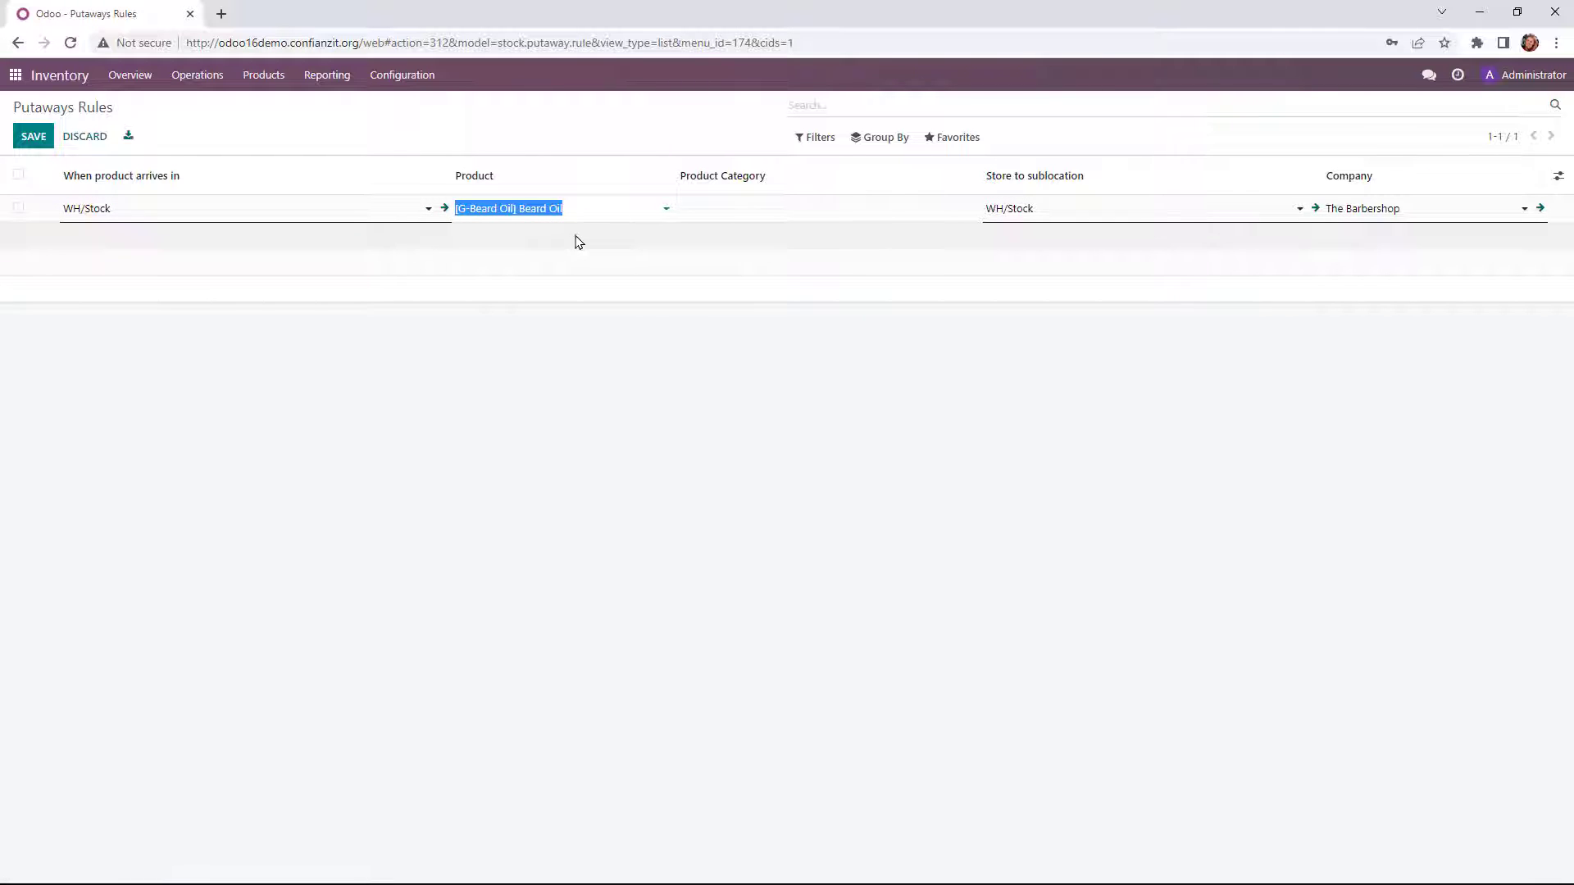
click(1124, 207)
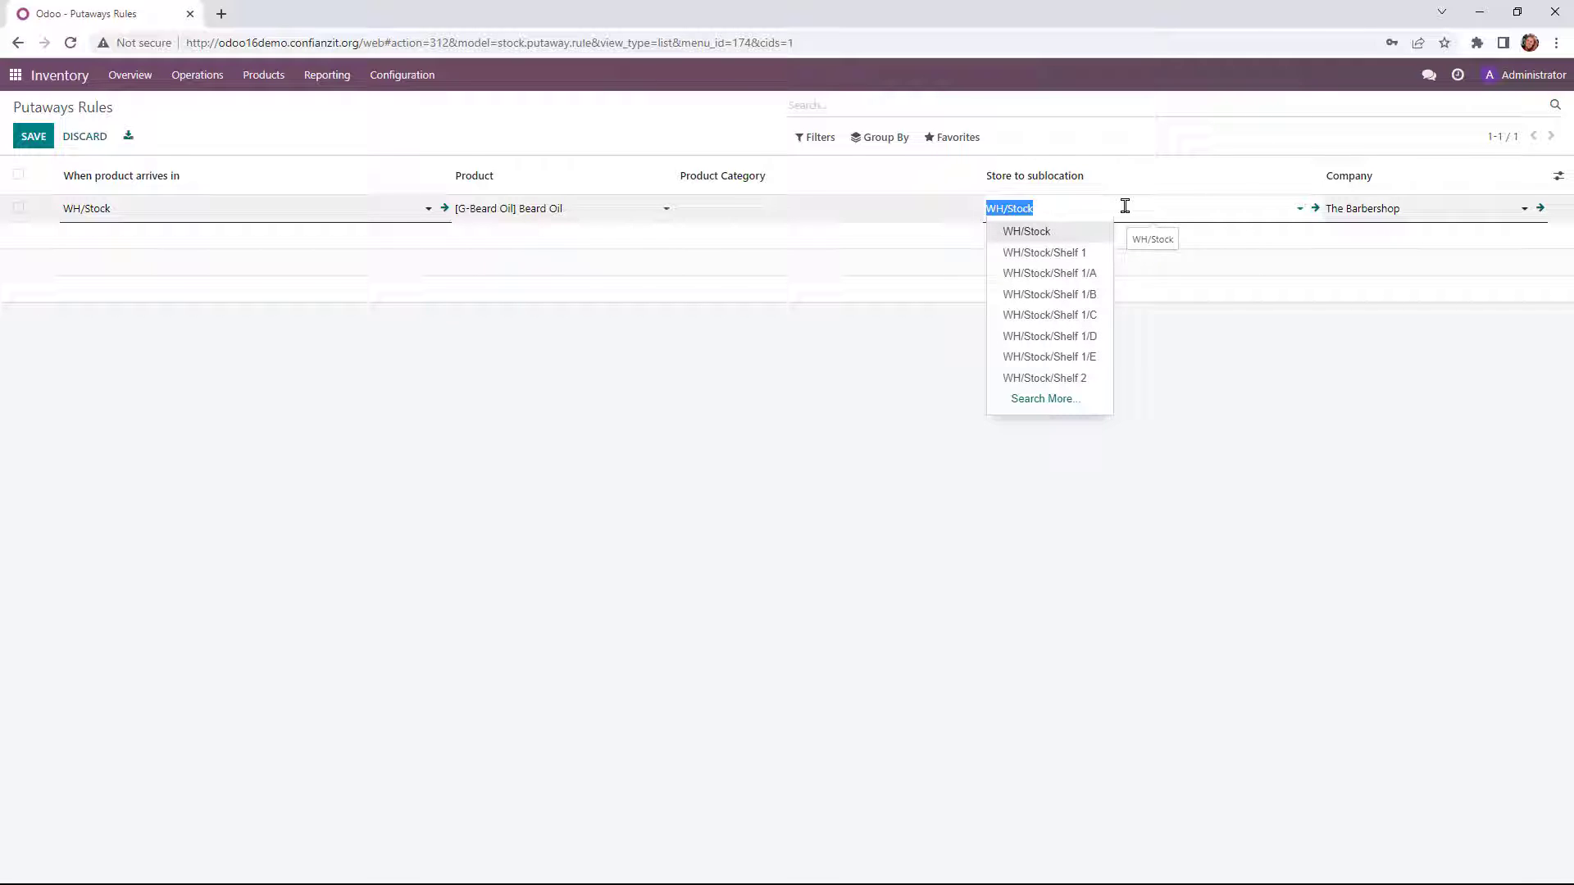
click(1081, 279)
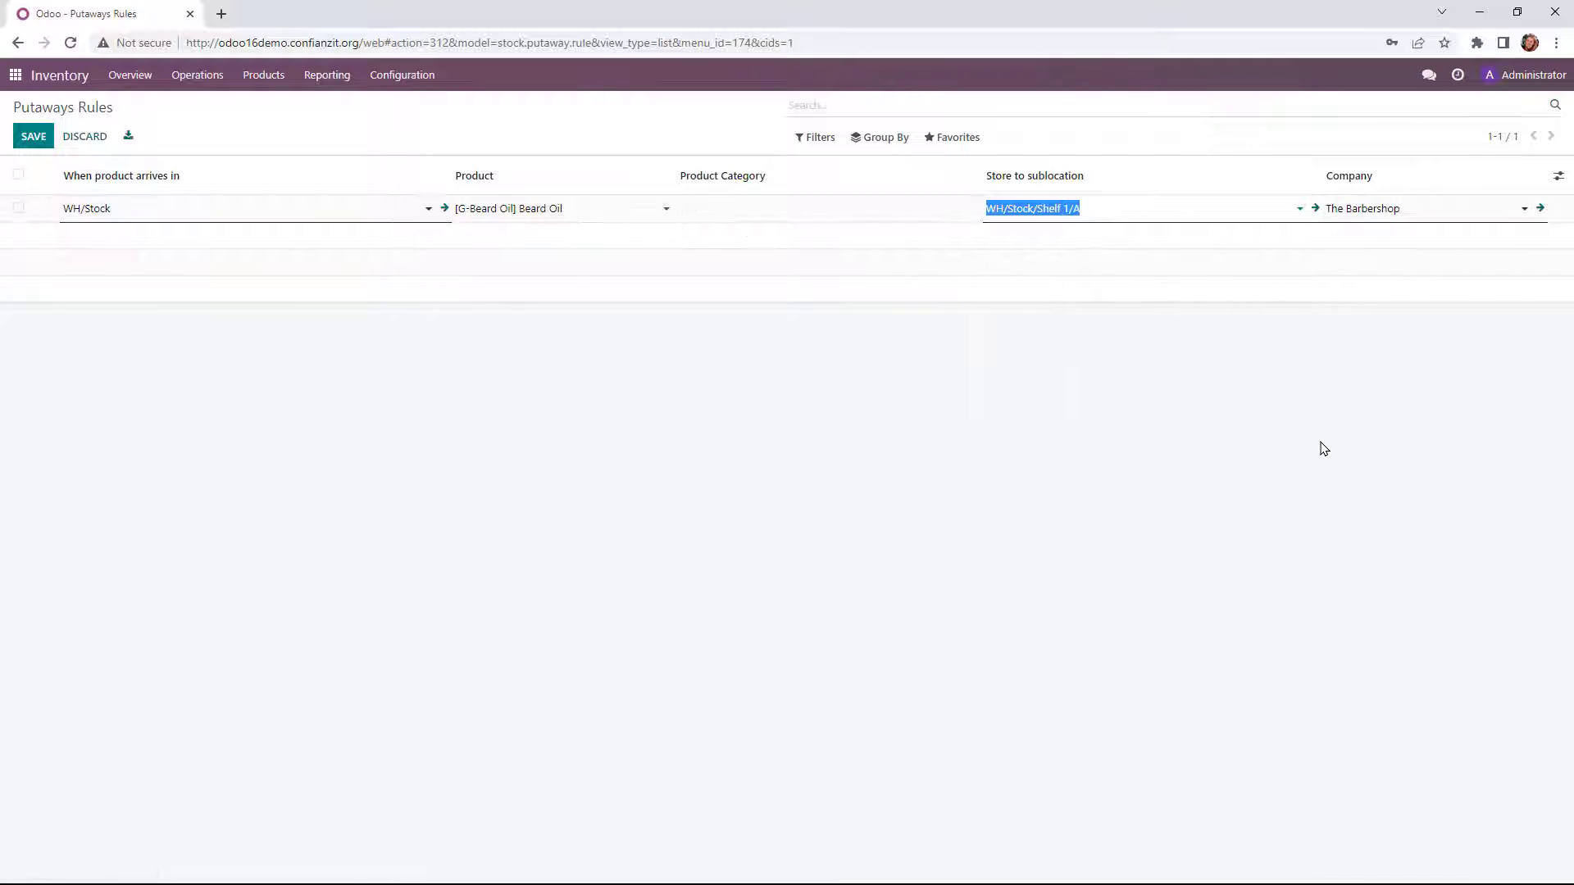
click(1039, 371)
click(81, 334)
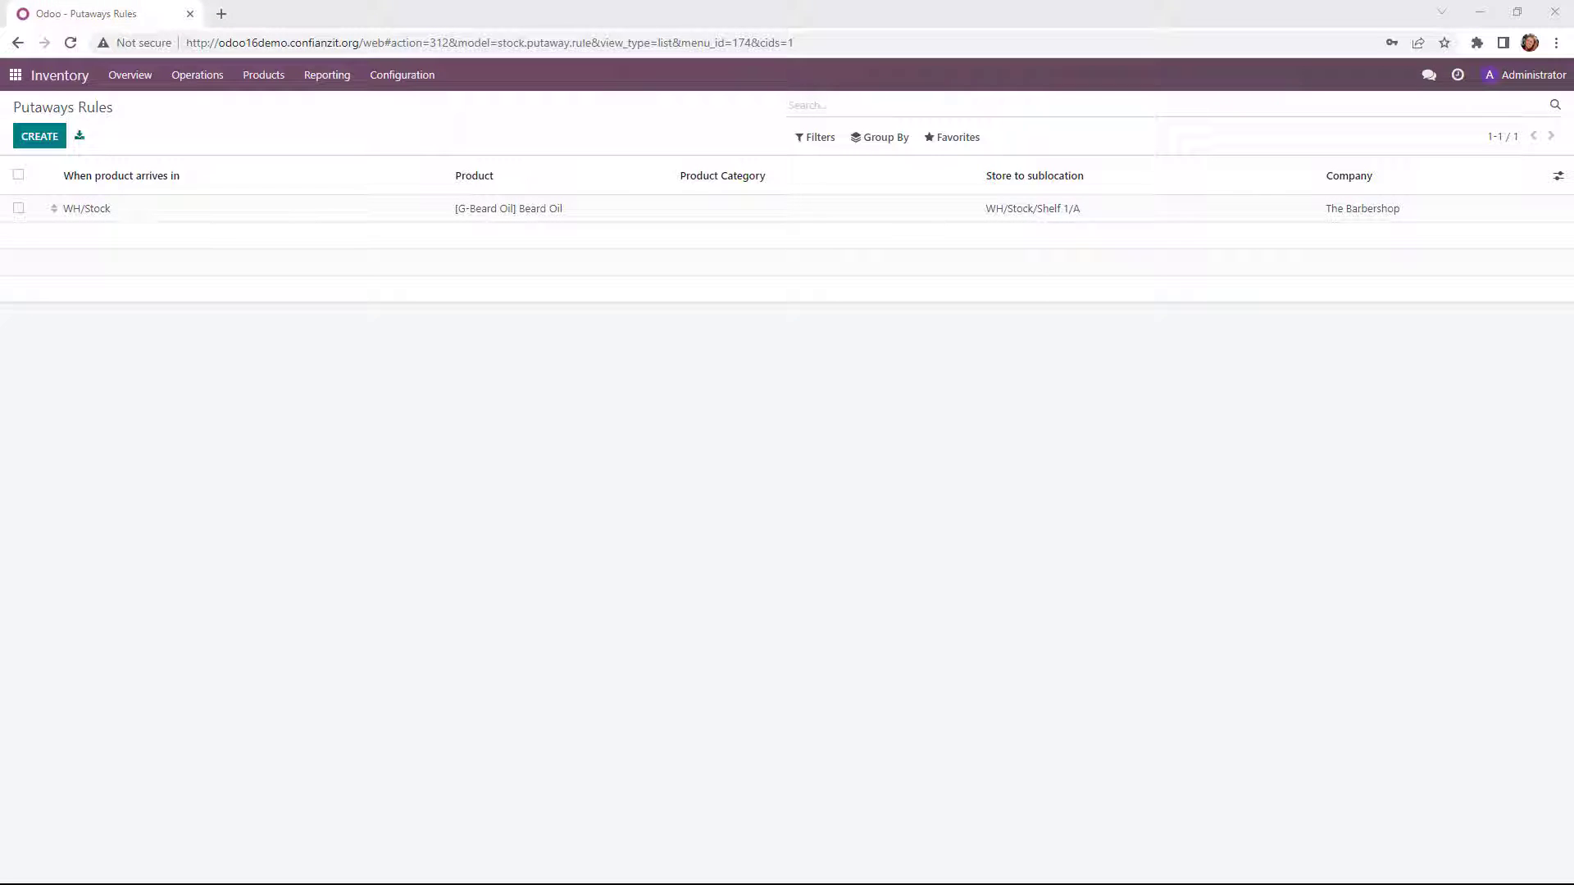
- Centre the Excel putaway sheet, review its Product, Sublocation and Product in headers, then minimize it
drag(441, 228, 620, 202)
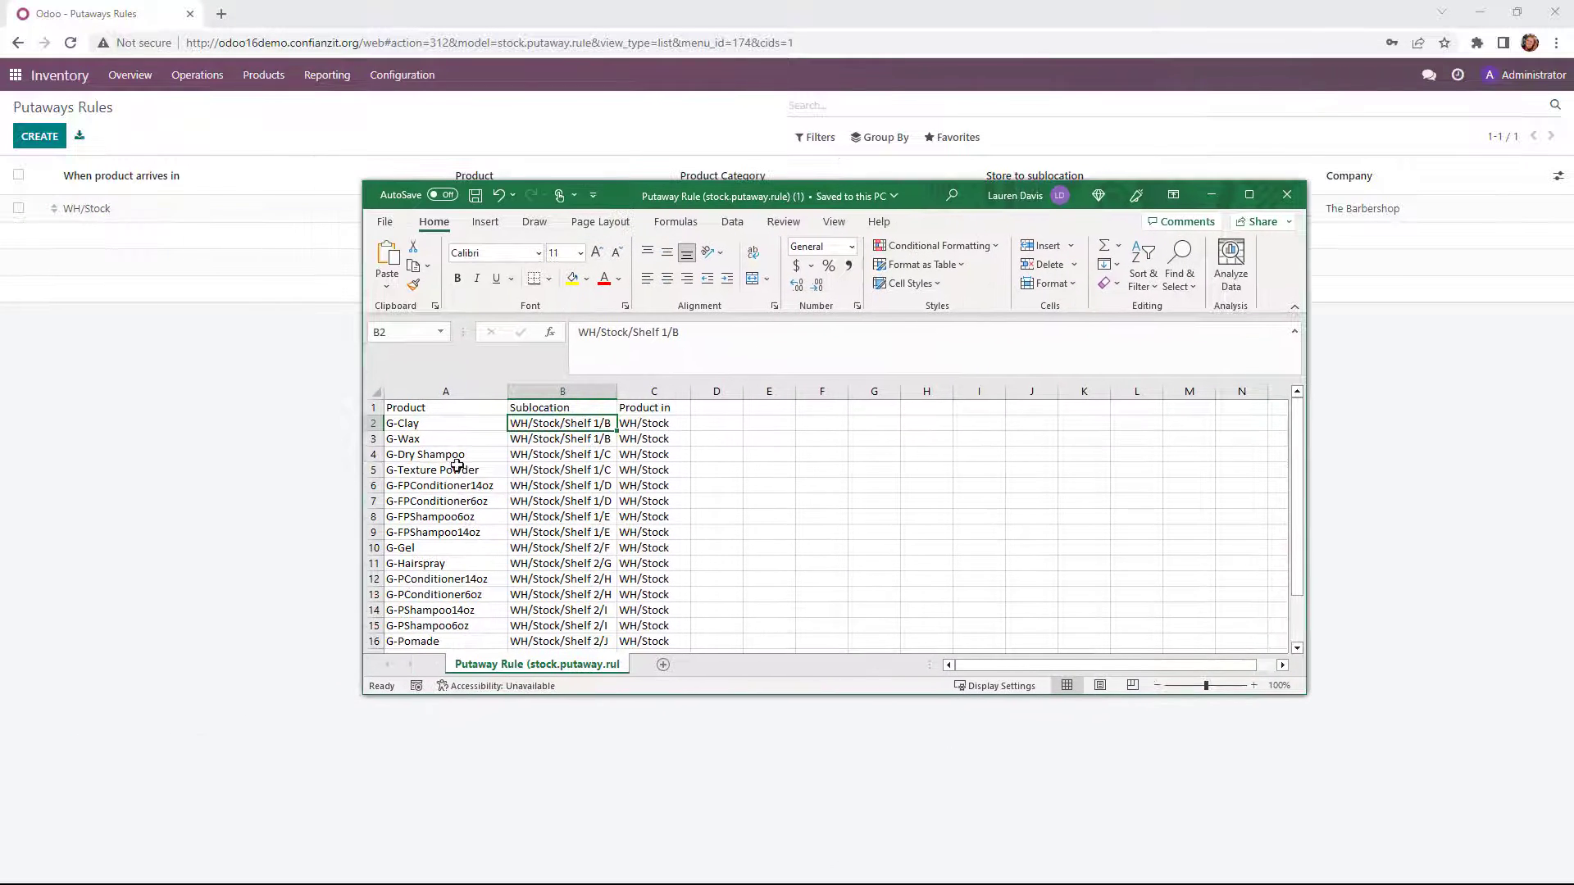
click(458, 408)
click(579, 410)
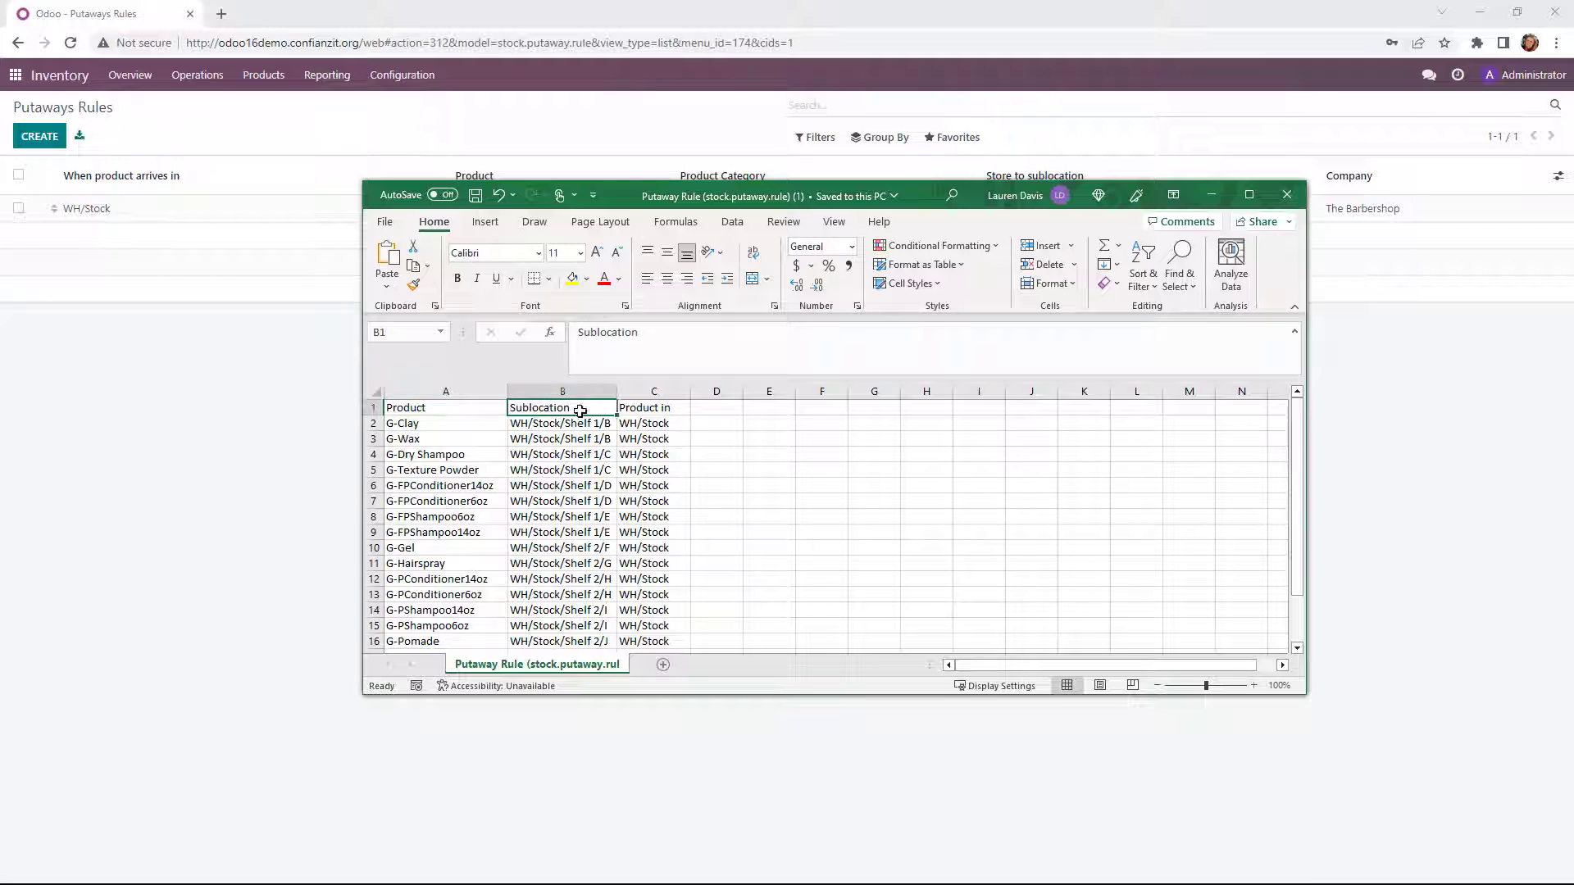
click(681, 410)
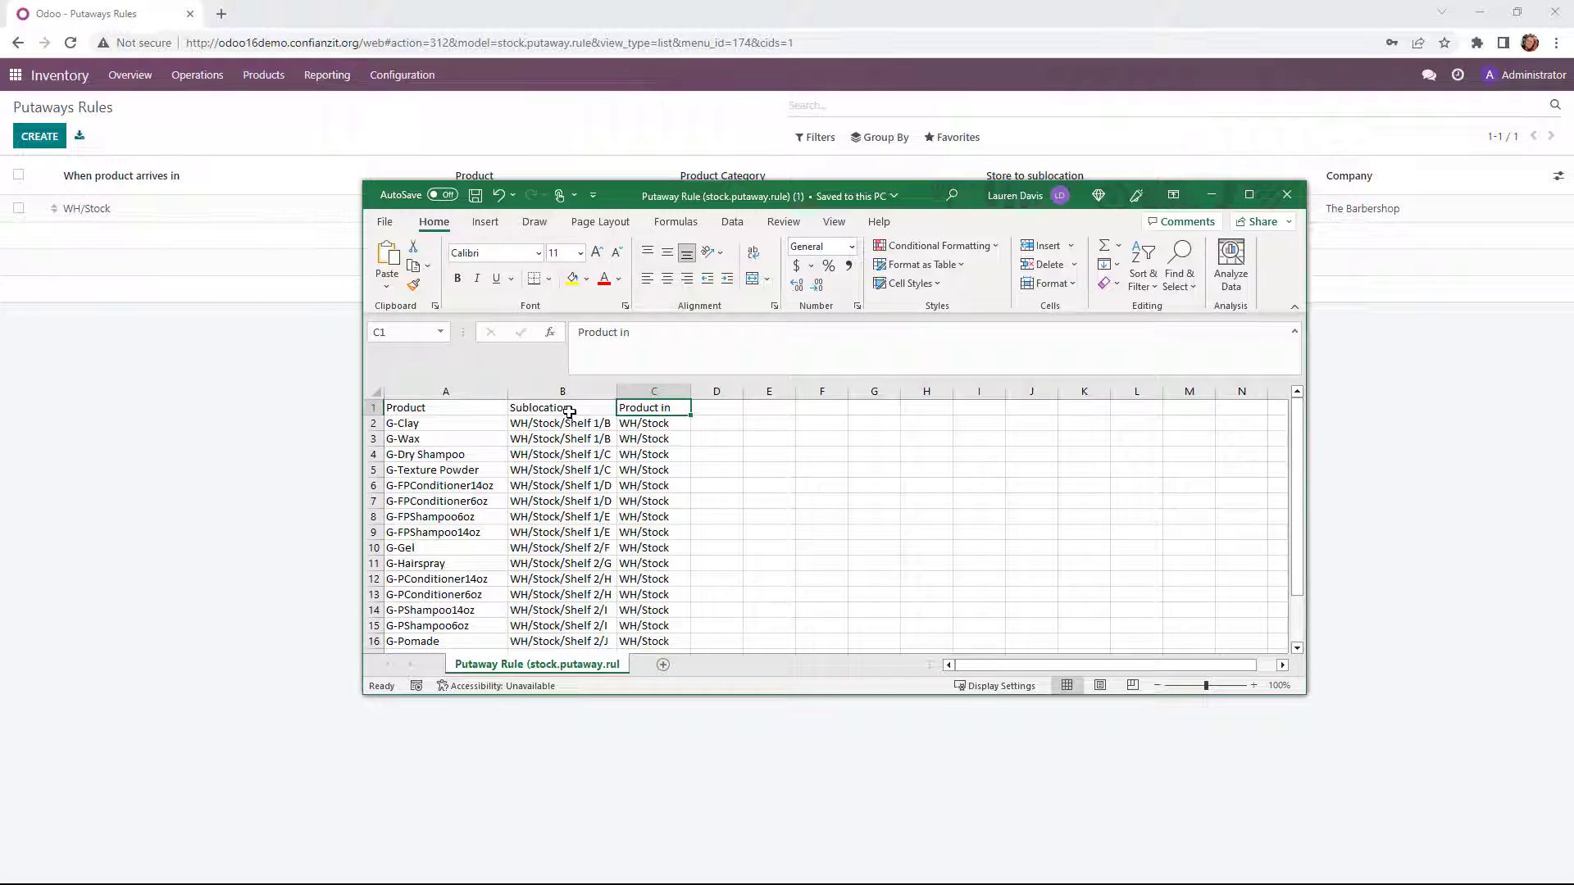
scroll(567, 426, down, 2)
scroll(564, 444, up, 2)
click(1212, 194)
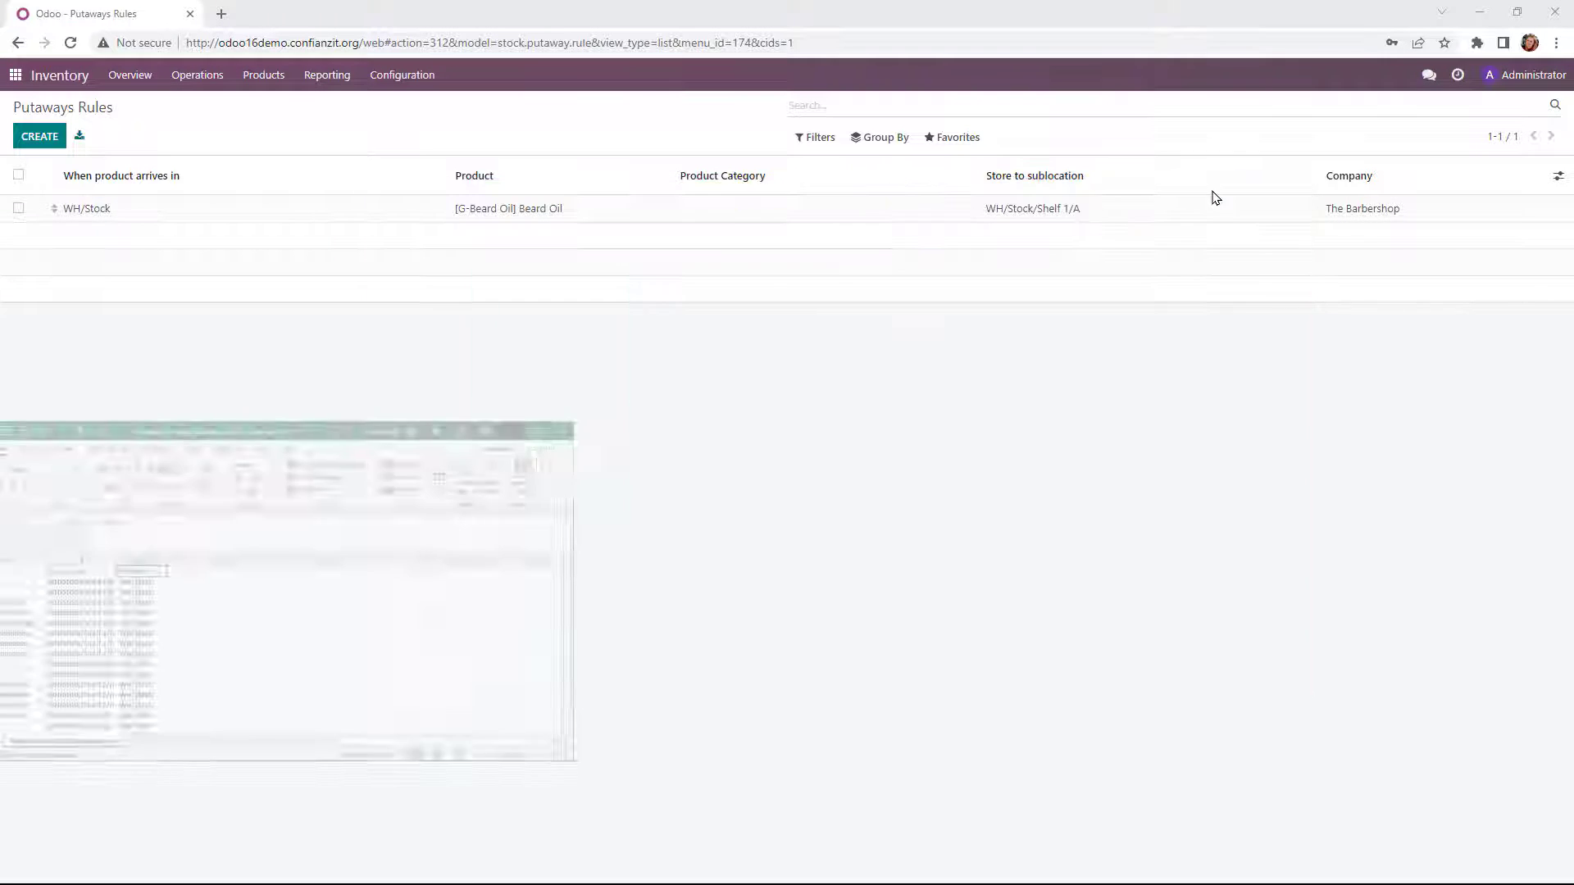
- Load the putaway rule spreadsheet file into Odoo's Import records screen
click(956, 141)
click(958, 202)
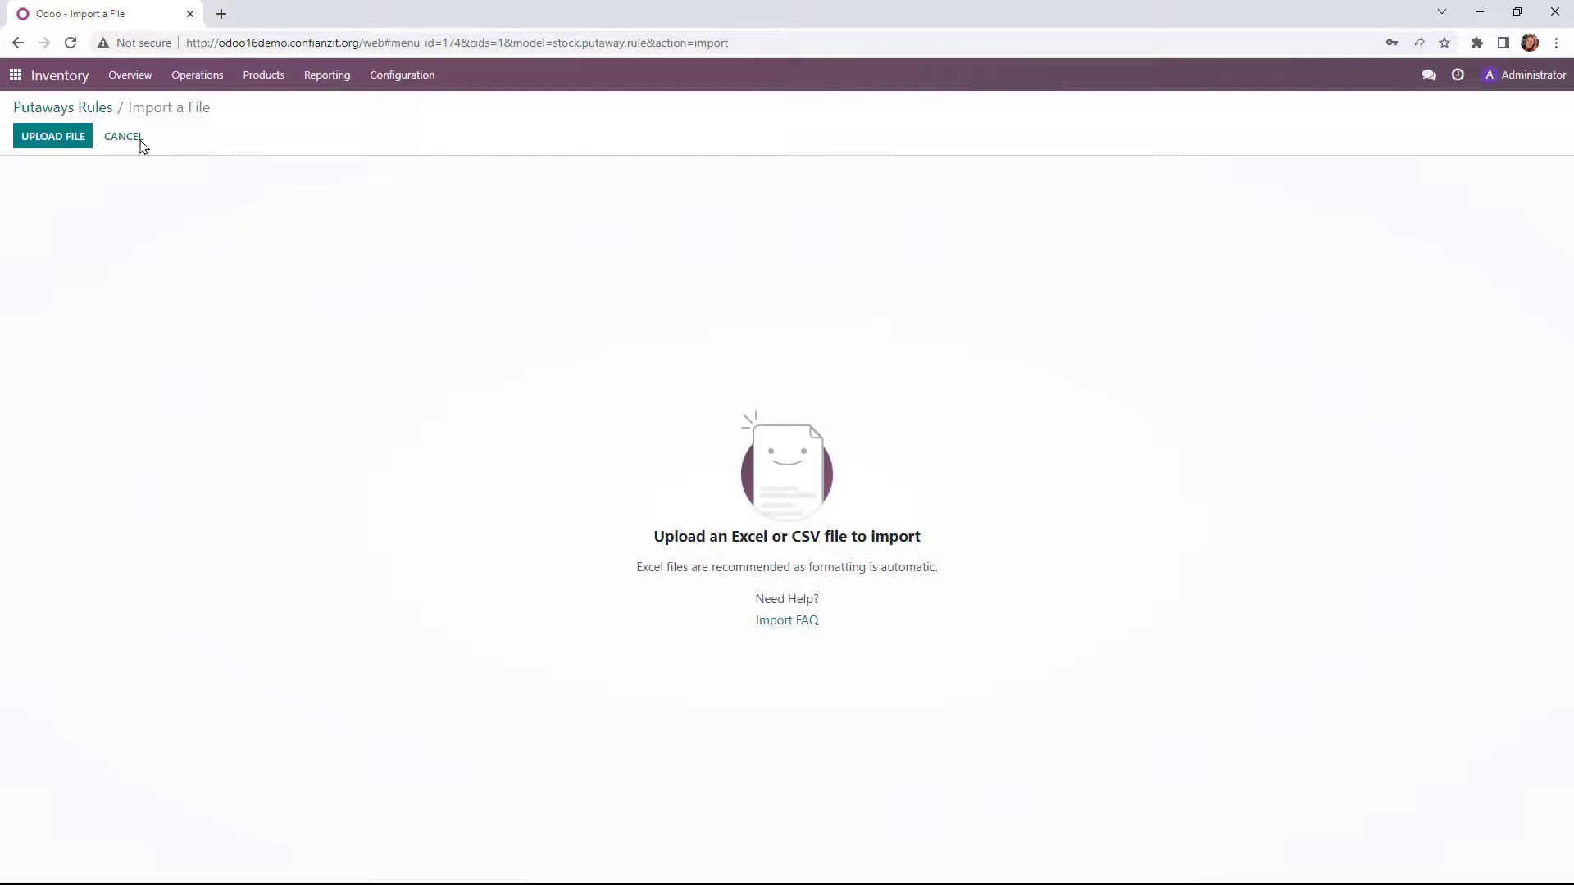
click(58, 141)
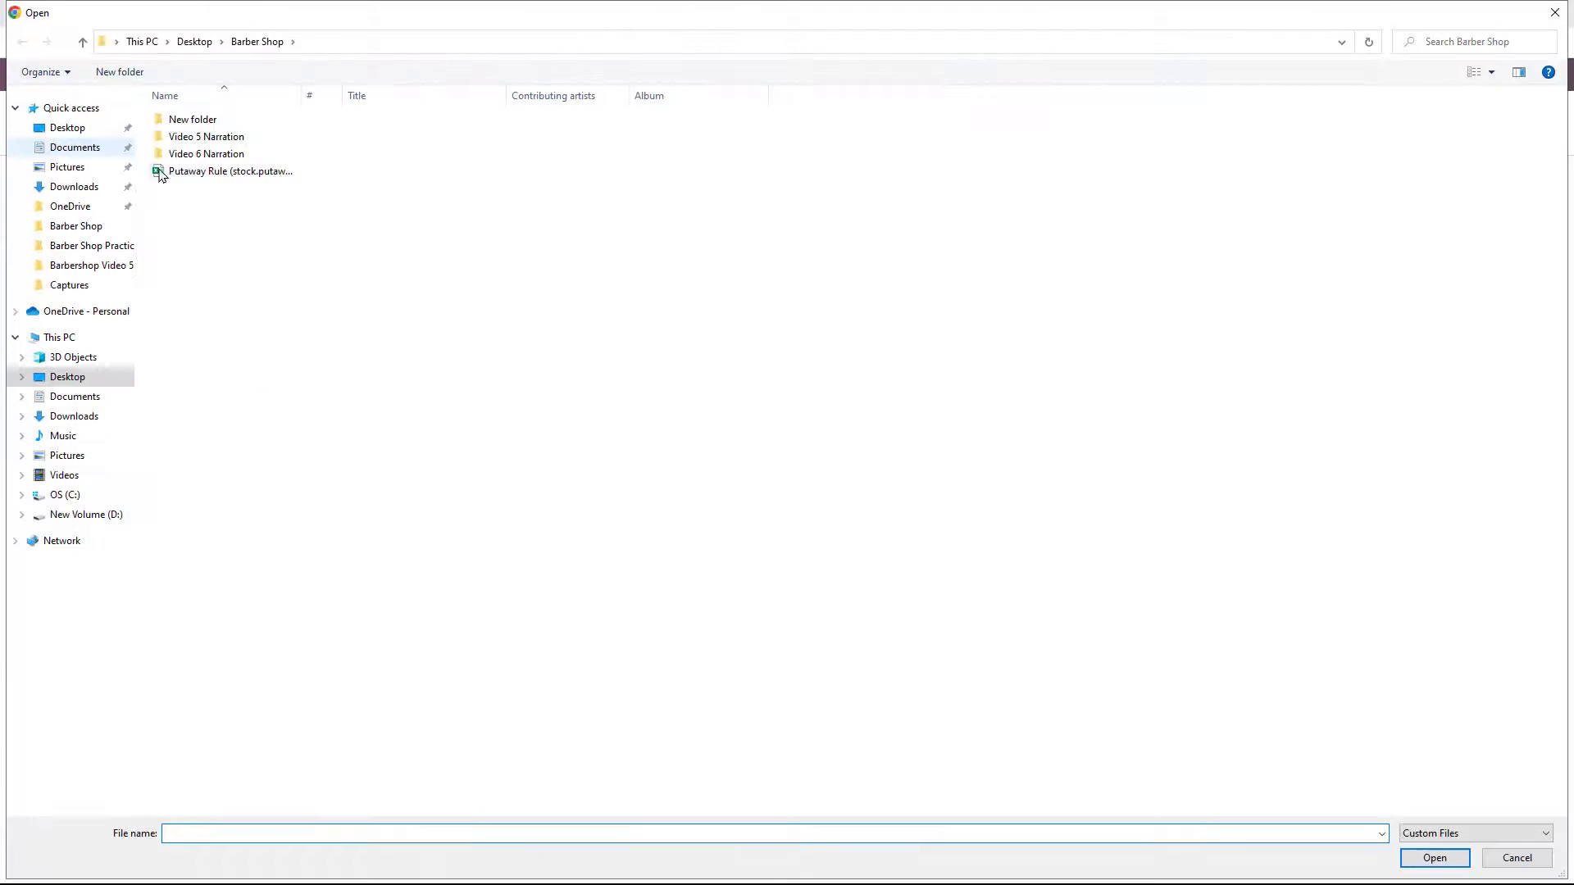
click(189, 171)
double_click(230, 170)
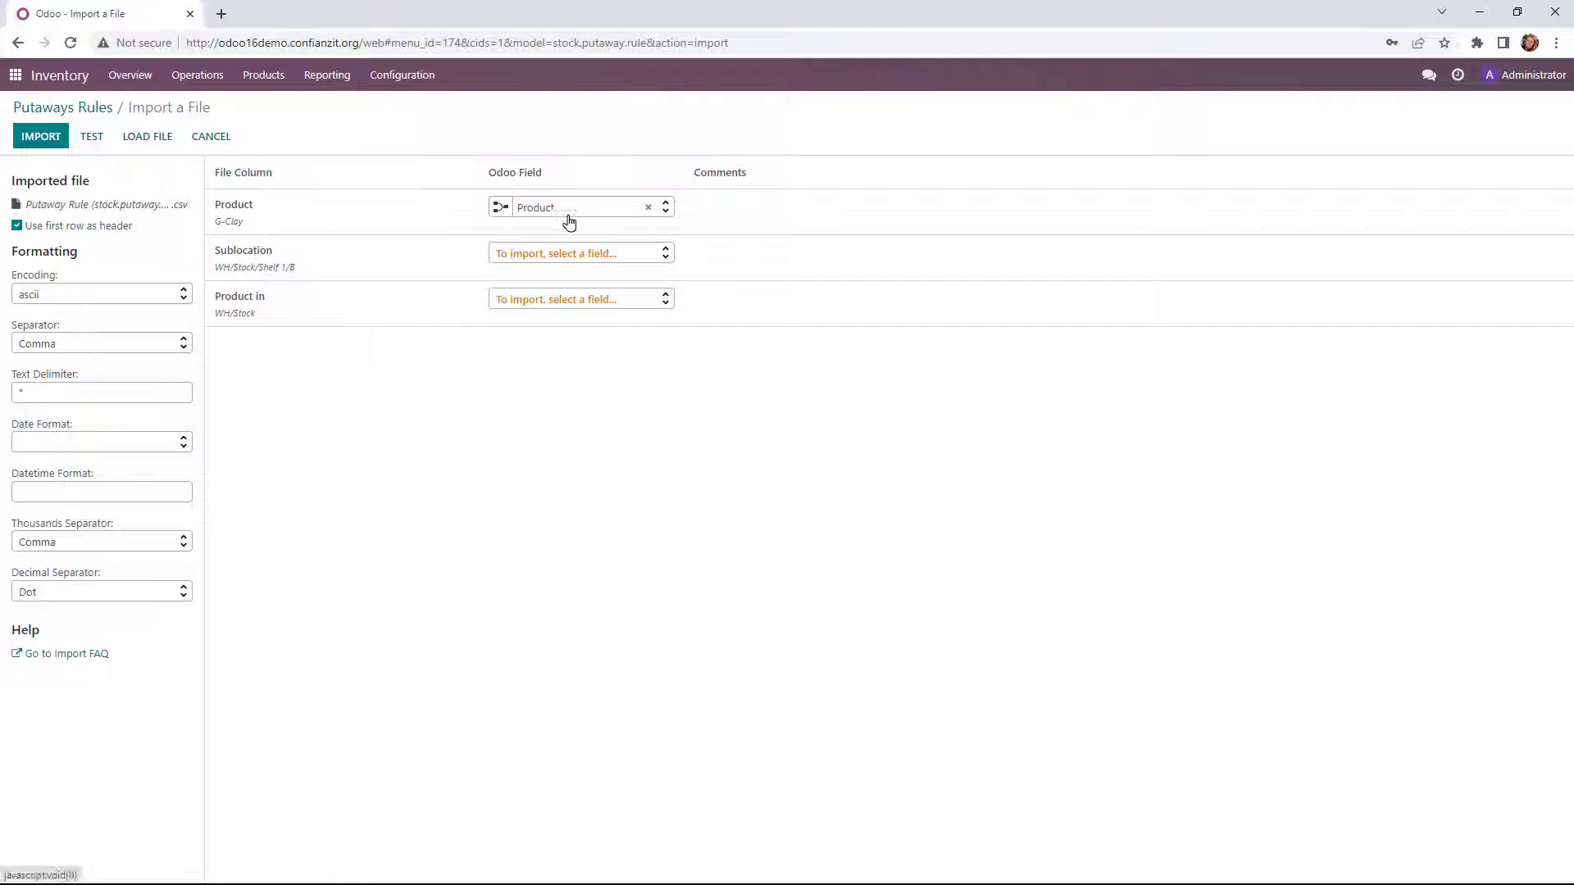
- Map Sublocation to Store to sublocation and Product in to When product arrives in, test, and import
click(659, 255)
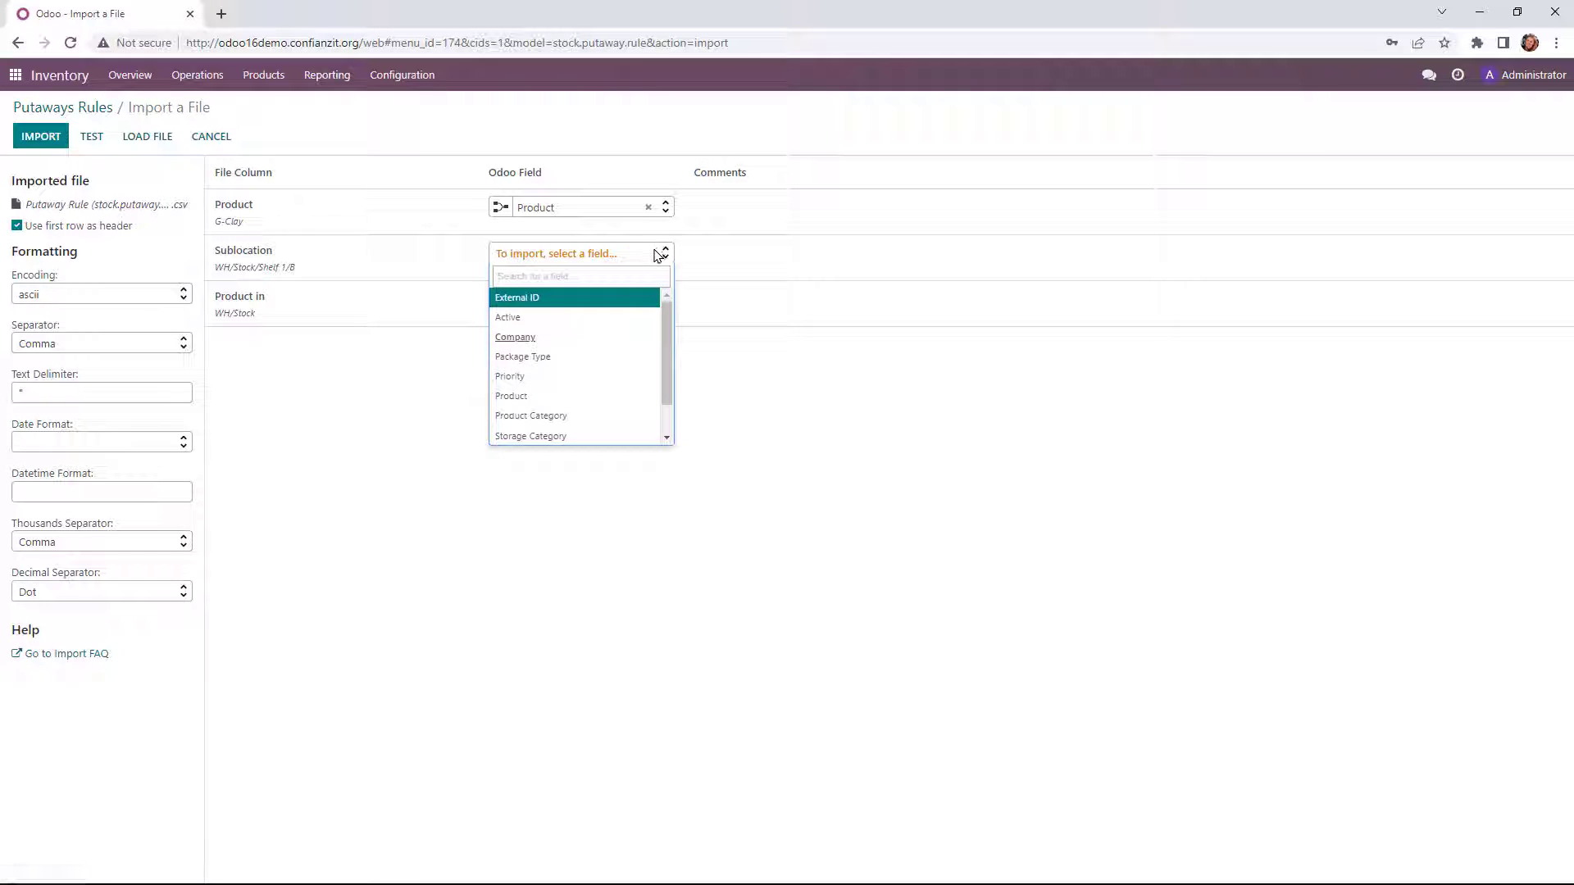
text(su)
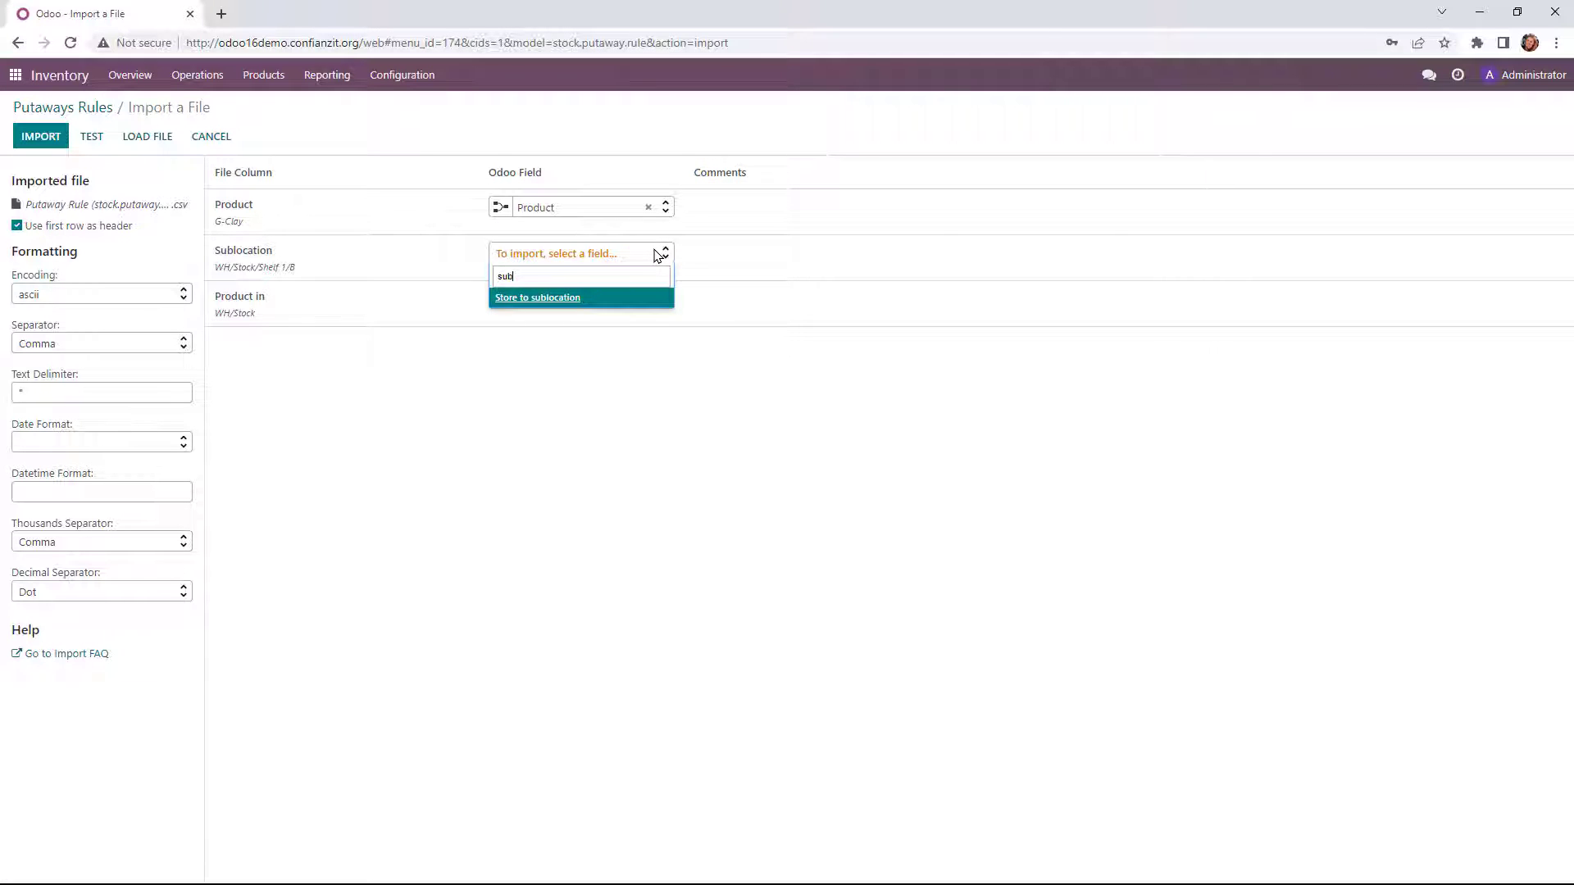
text(b)
key(Return)
click(611, 311)
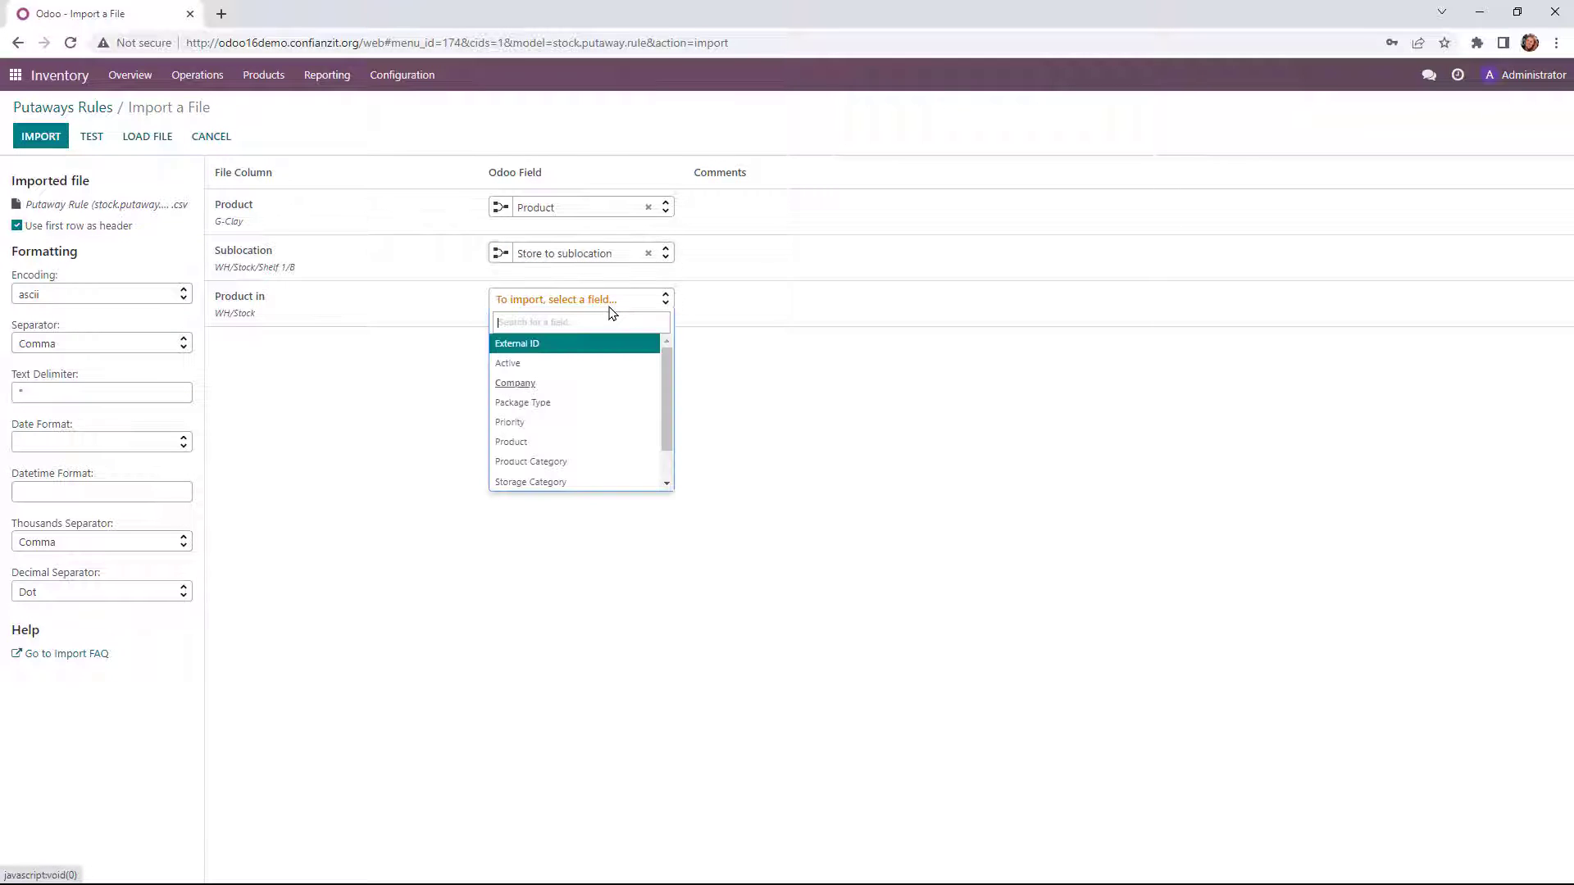
text(pro)
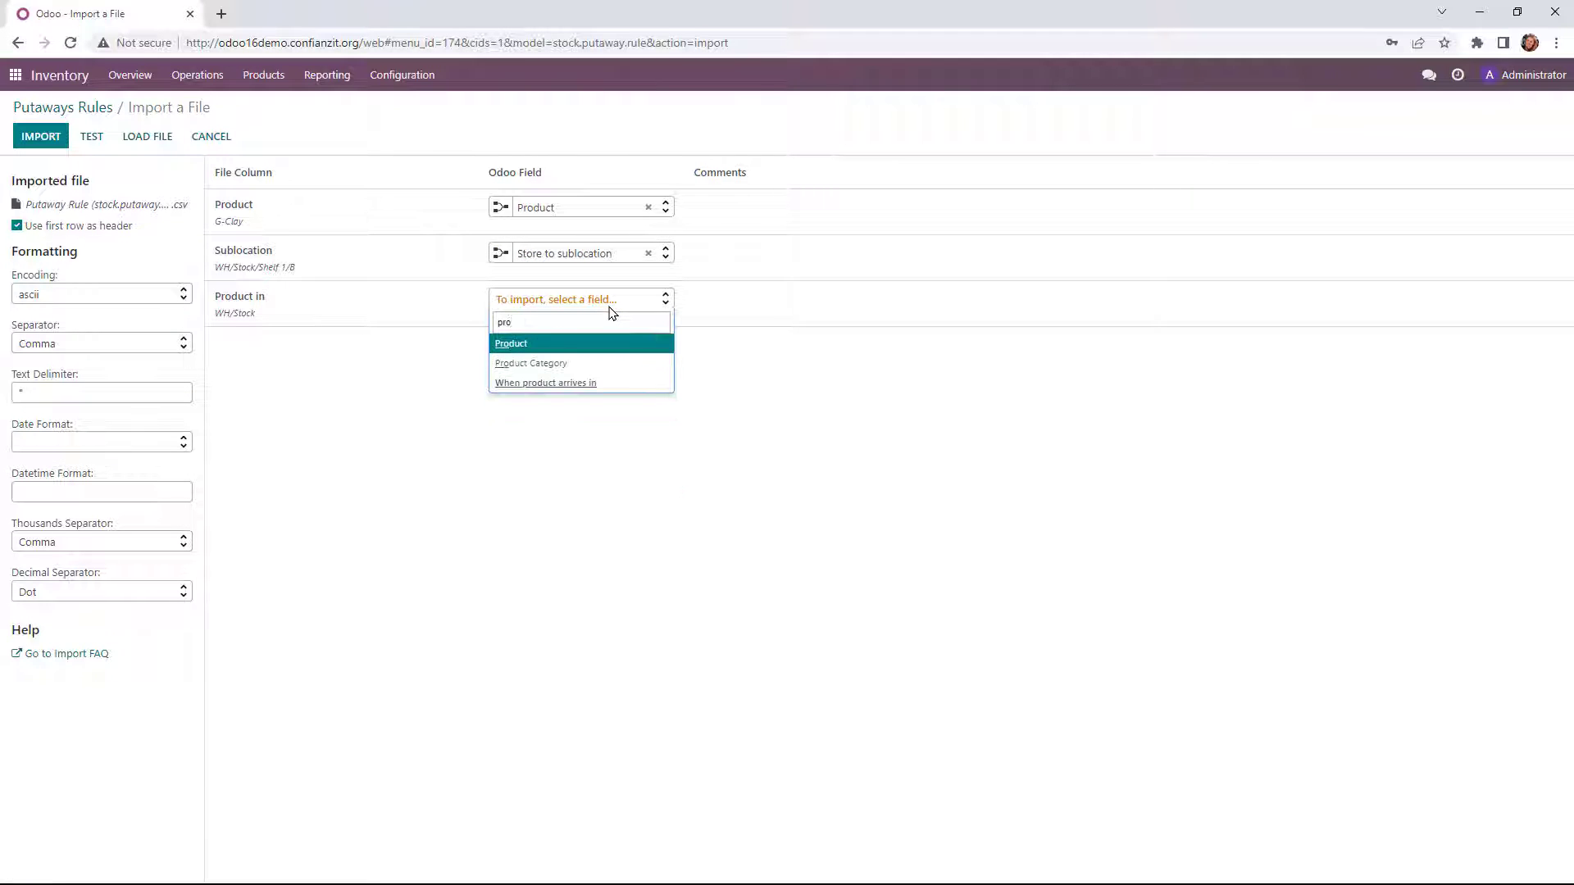
click(577, 383)
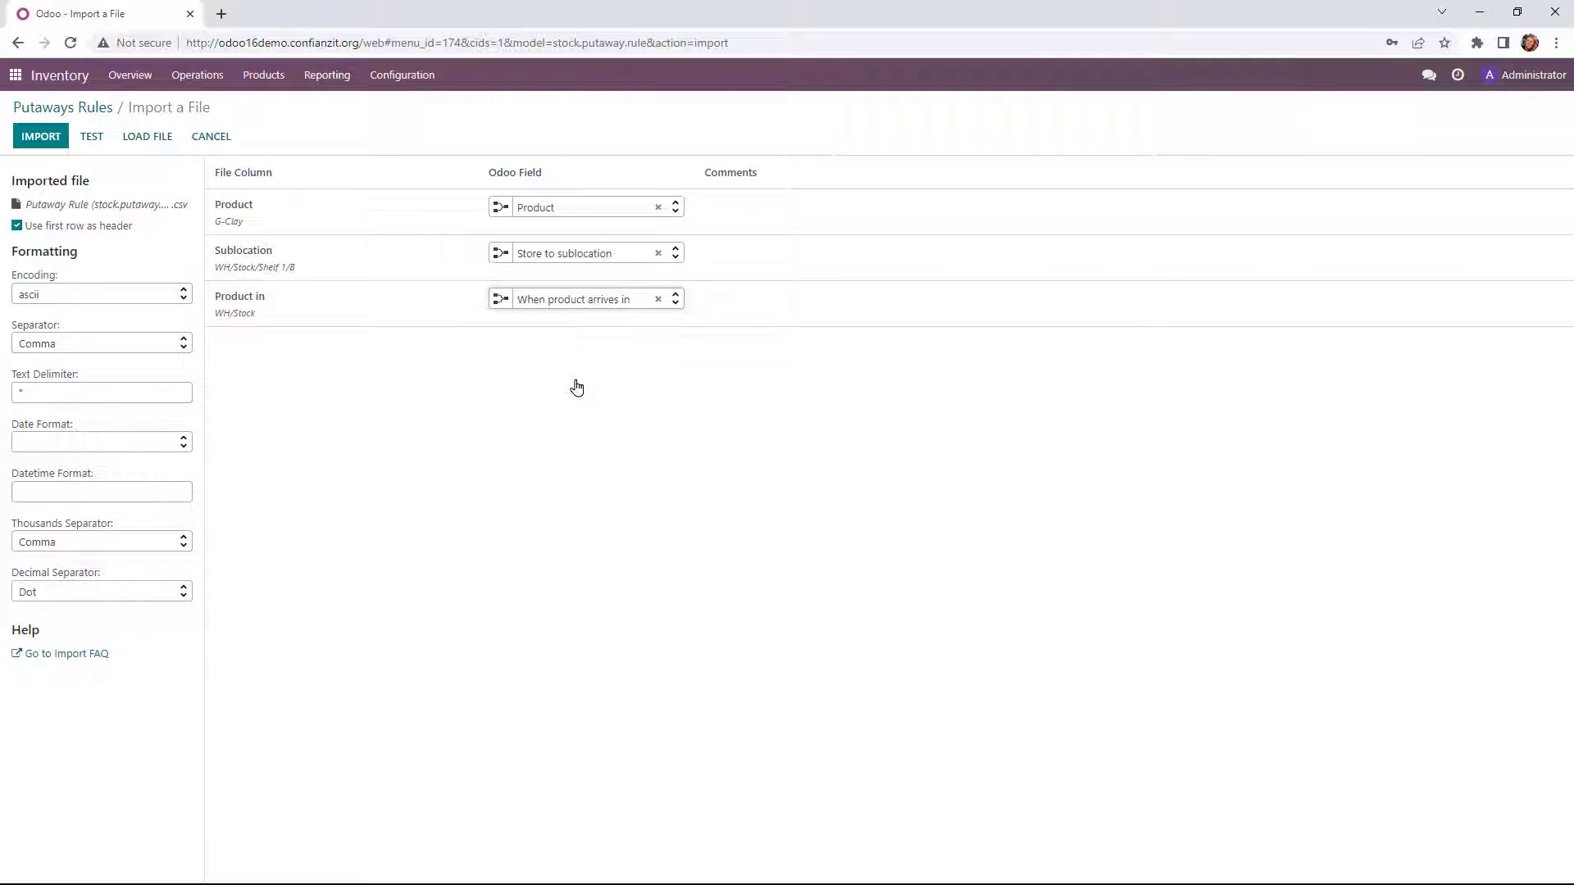
click(87, 137)
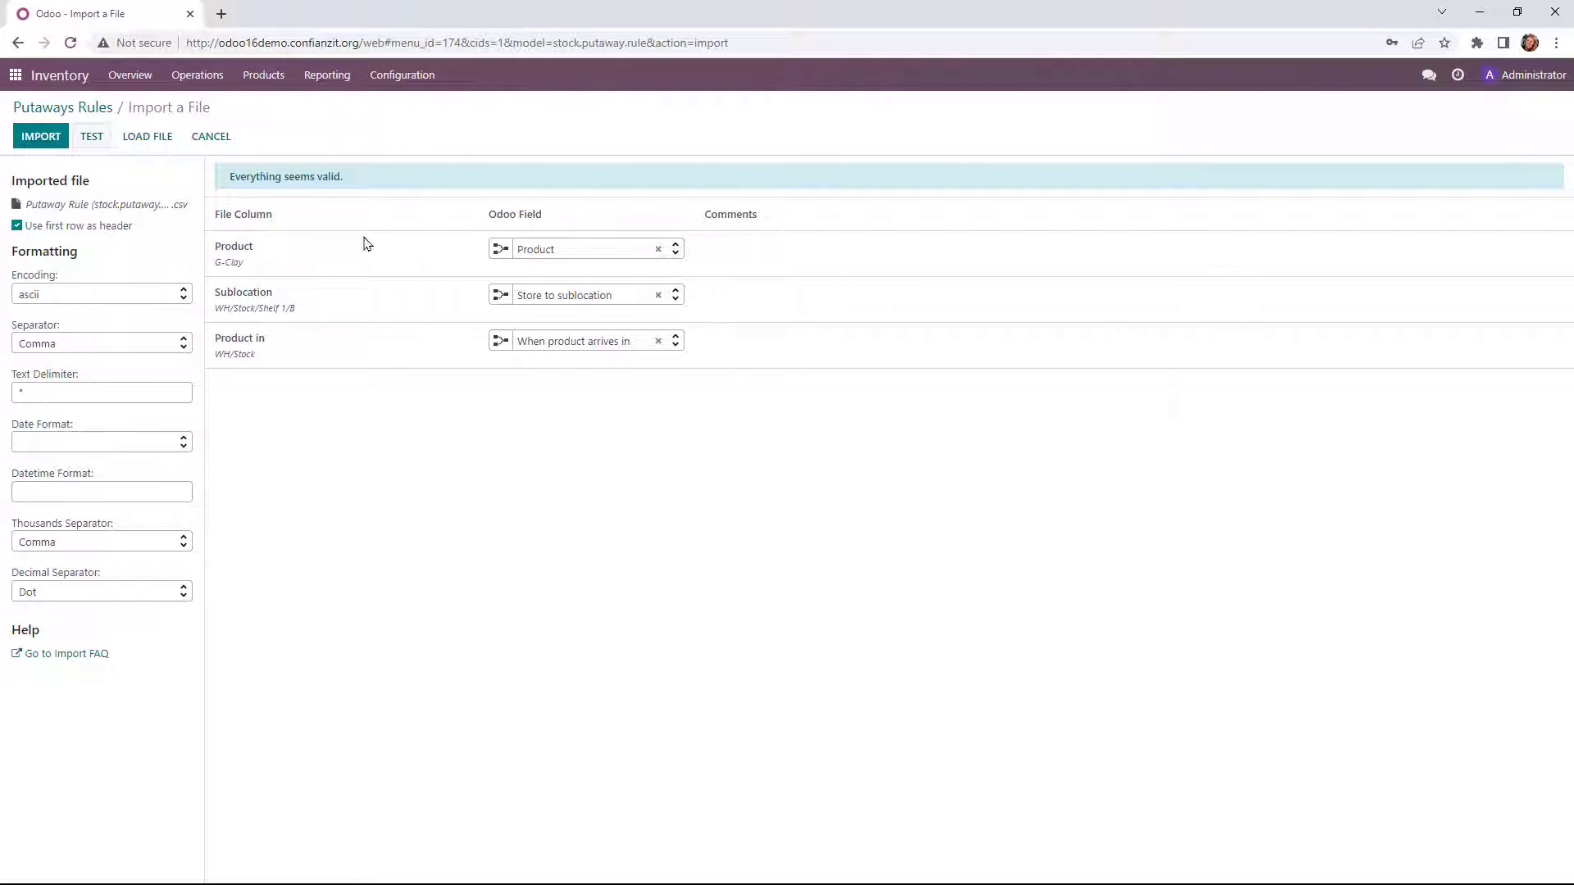
click(51, 144)
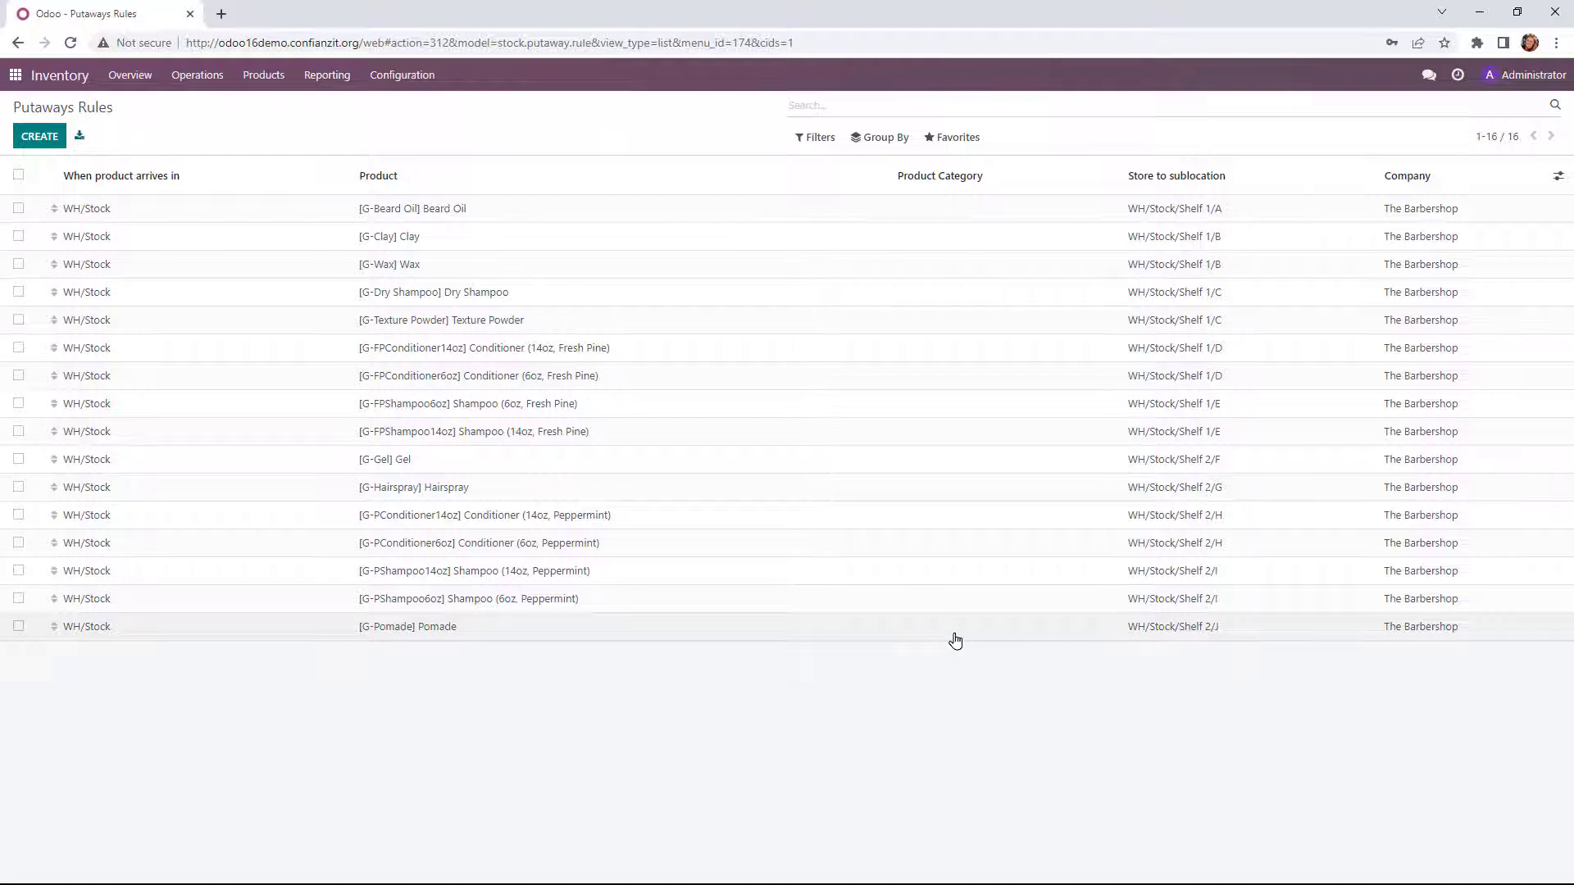
- Start a new Purchase request for quotation with vendor Private Label Hair Care
click(12, 76)
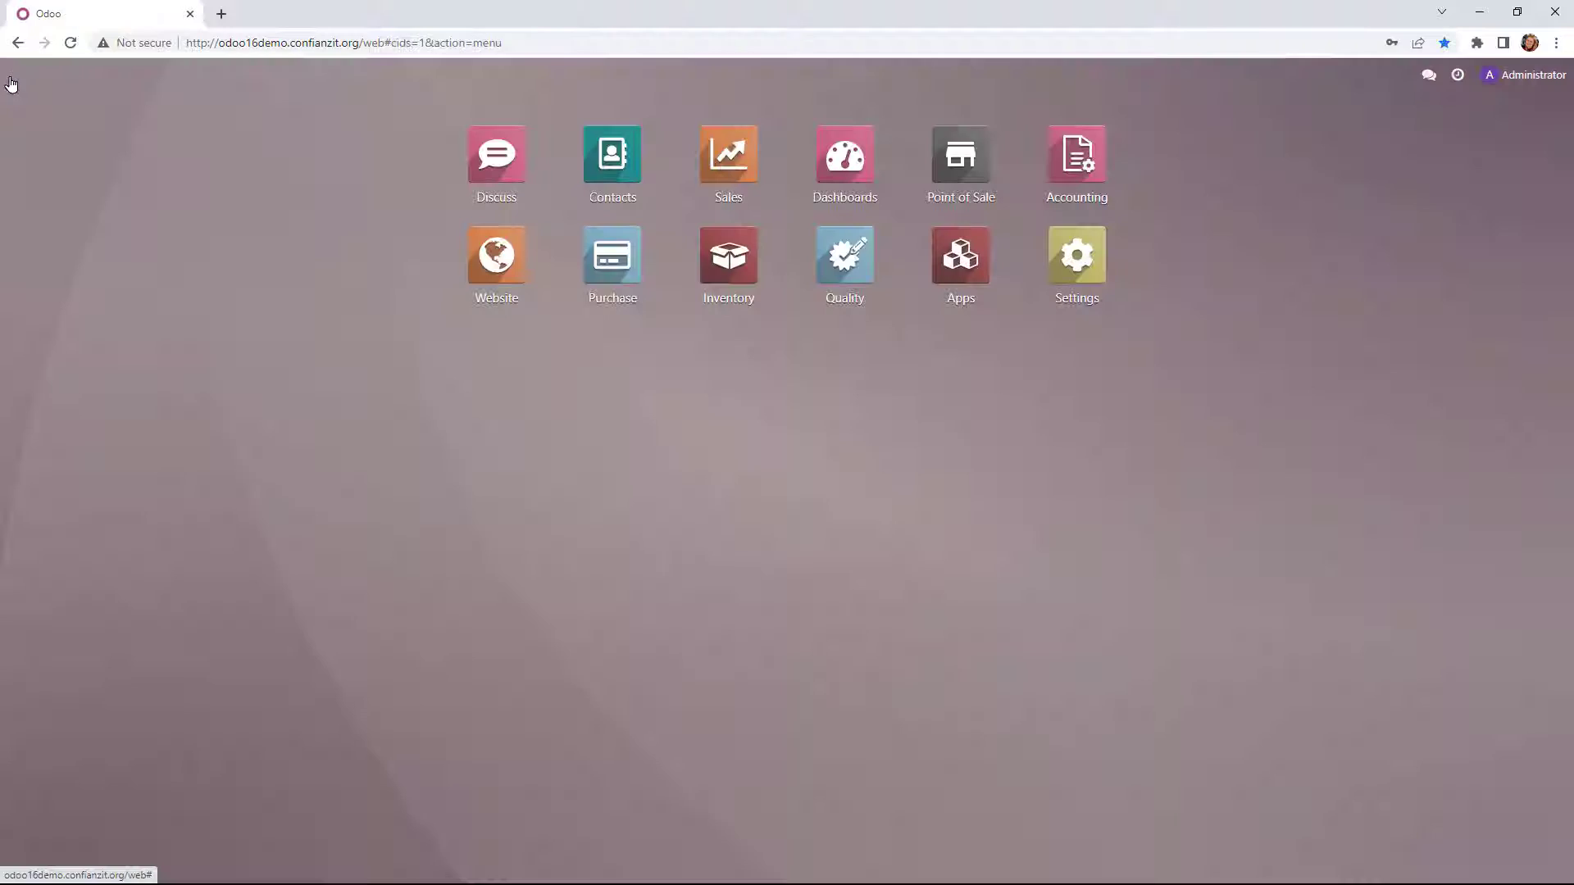
click(629, 271)
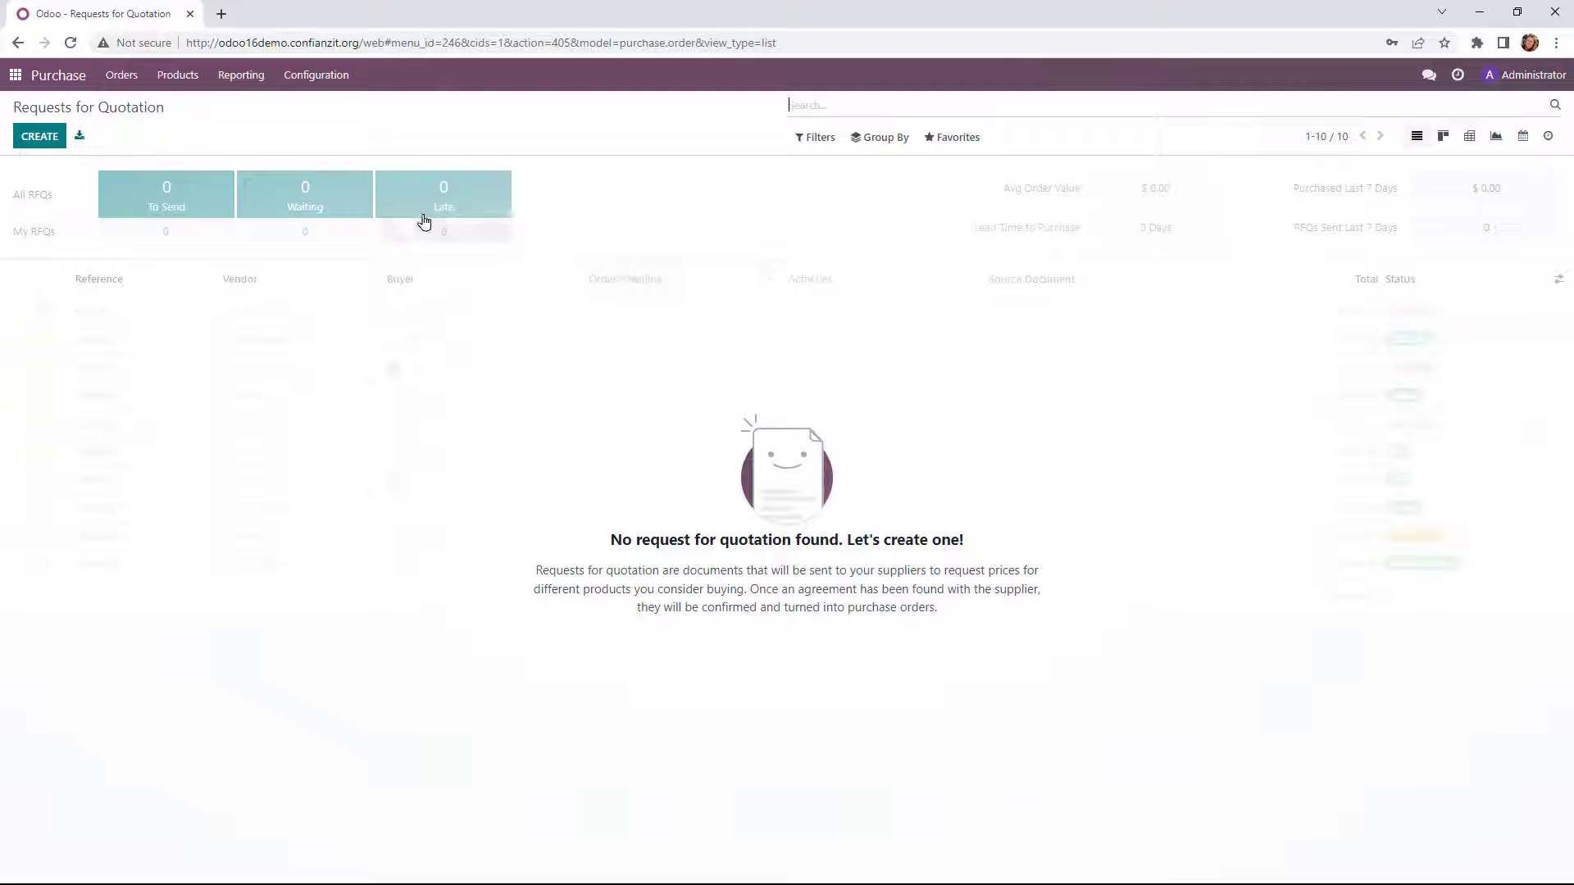
click(48, 151)
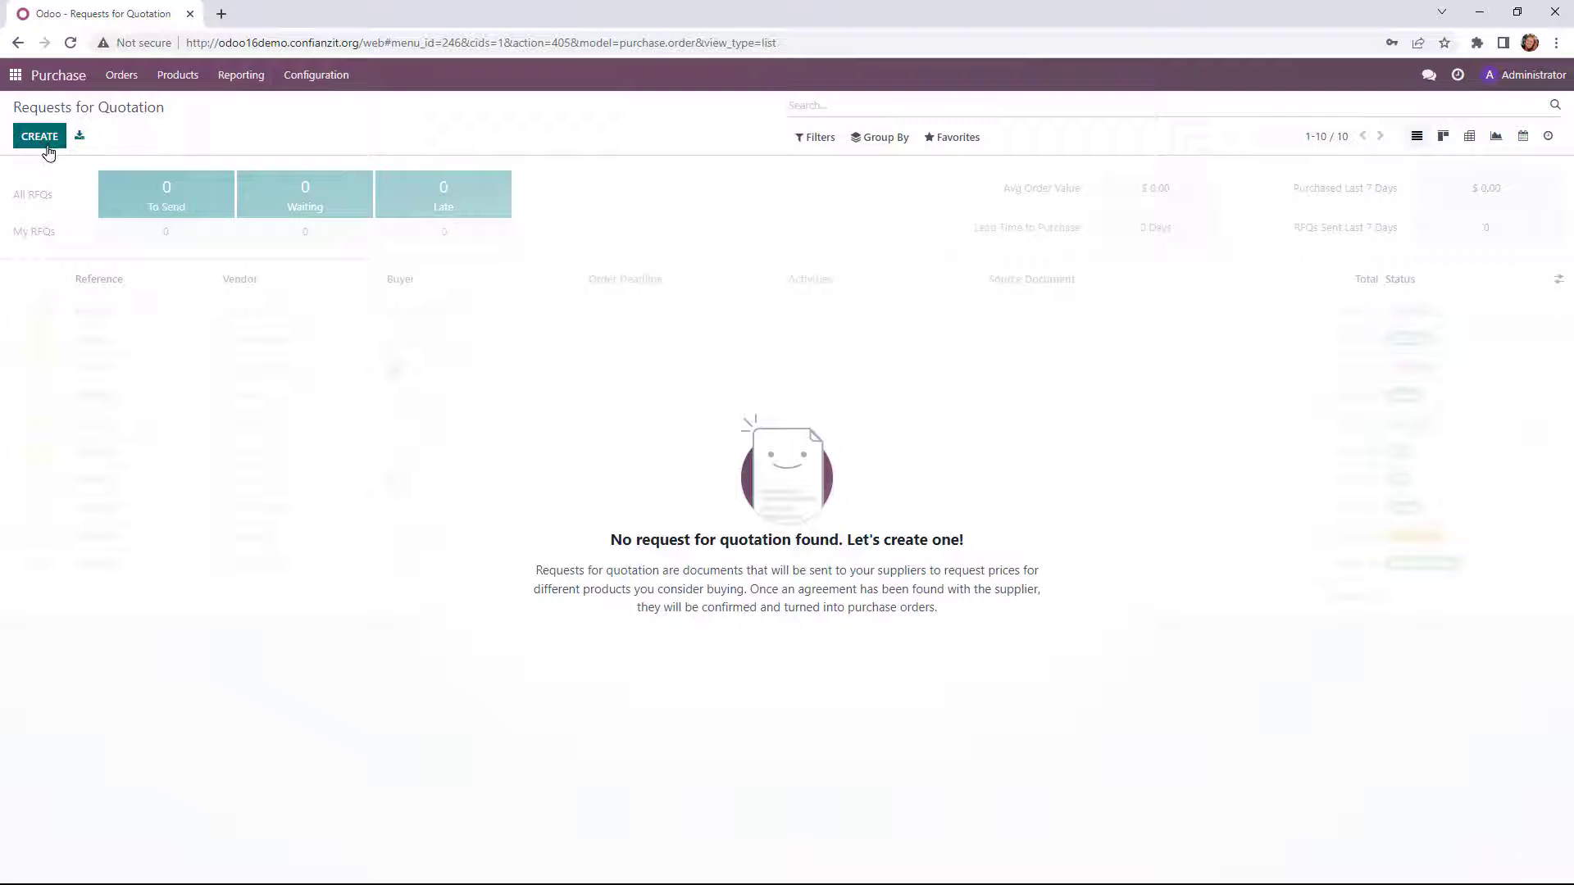
click(41, 137)
text(pro)
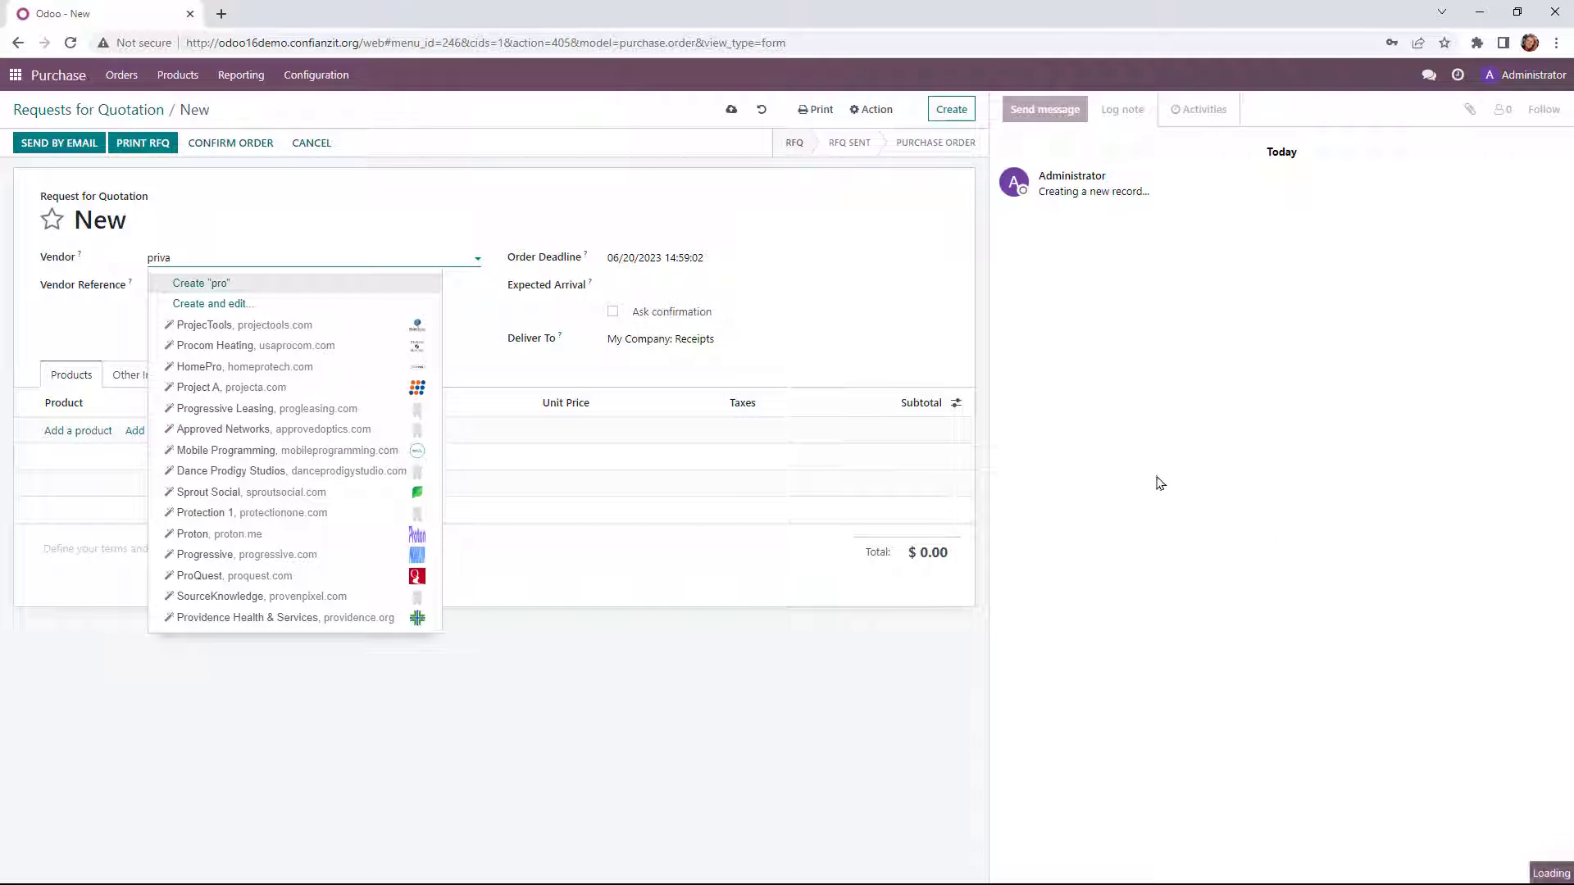
click(250, 286)
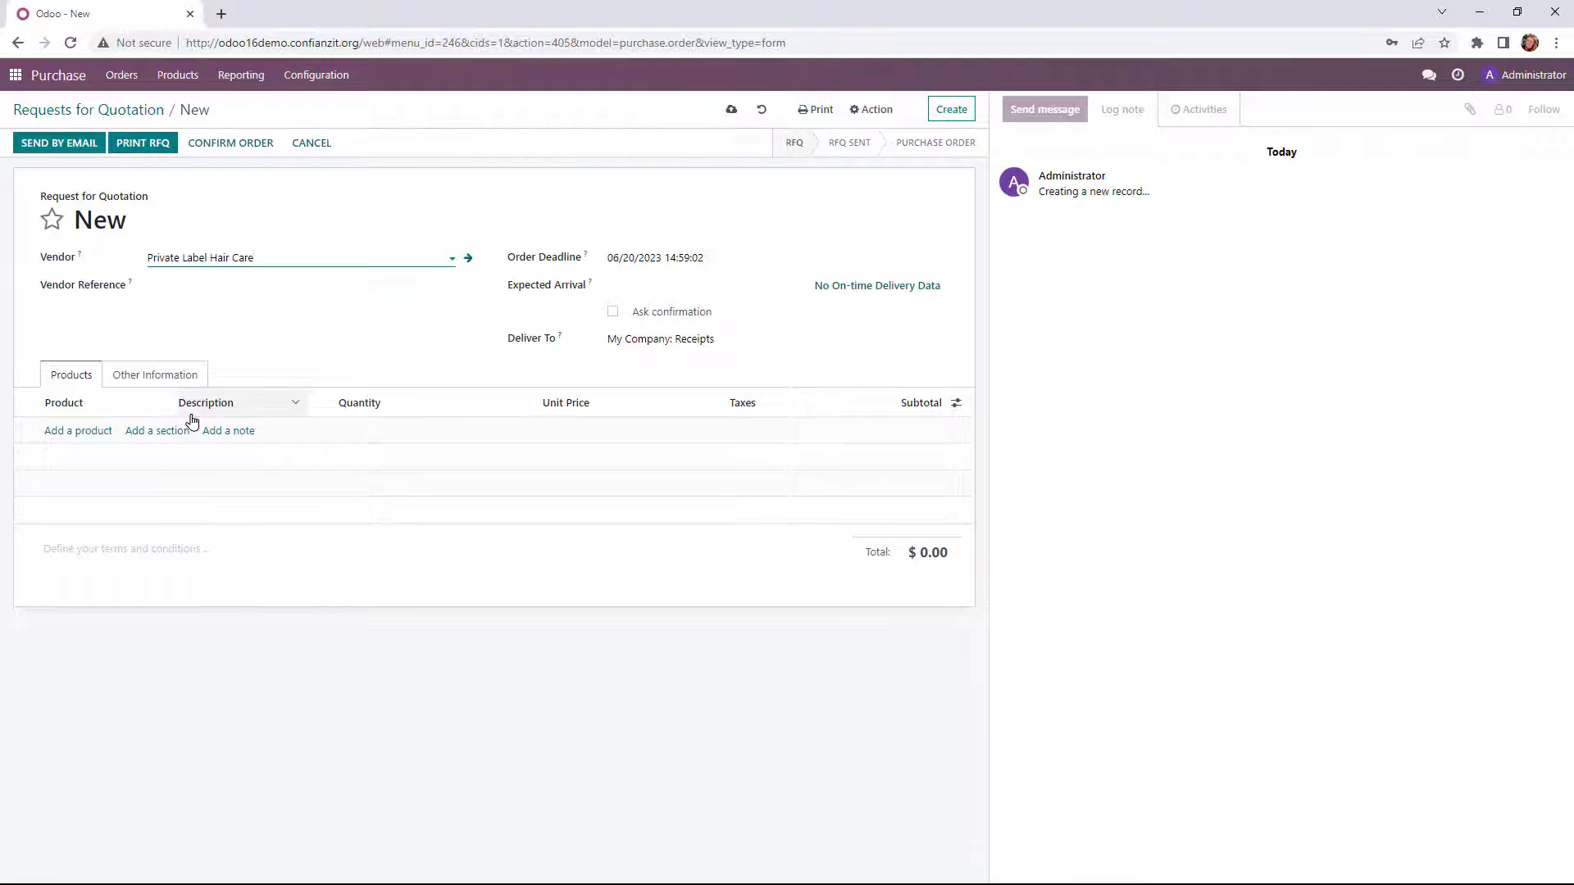
- Add a Beard Oil product line to the quotation
click(80, 432)
text(beard)
key(Tab)
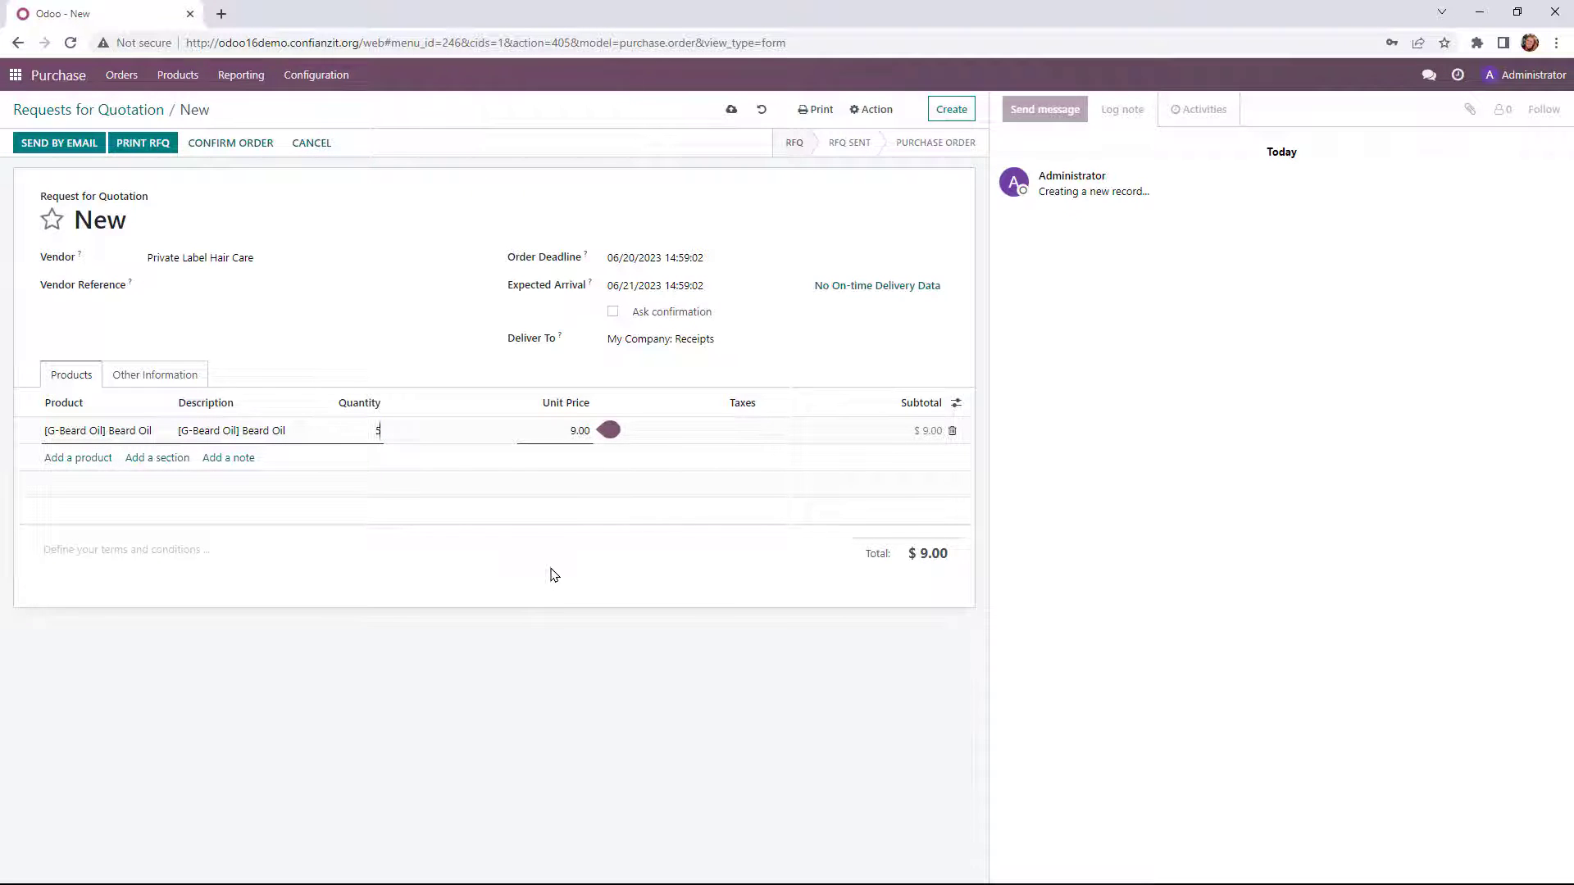
key(Tab)
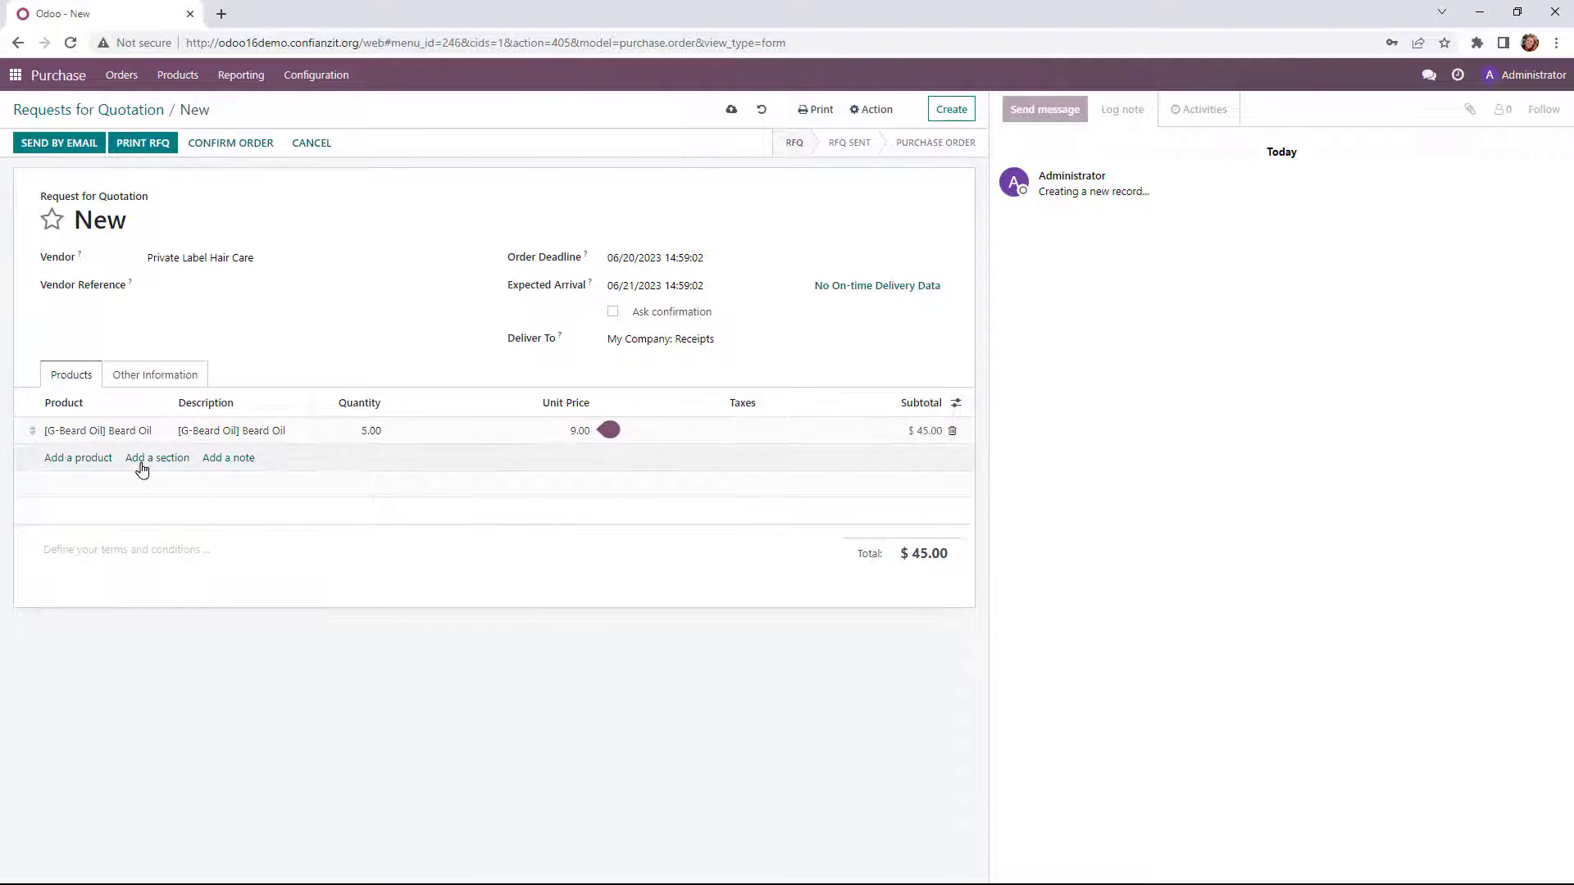
- Add a Clay line with quantity 5 and confirm the $65.00 purchase order
click(109, 458)
text(clay)
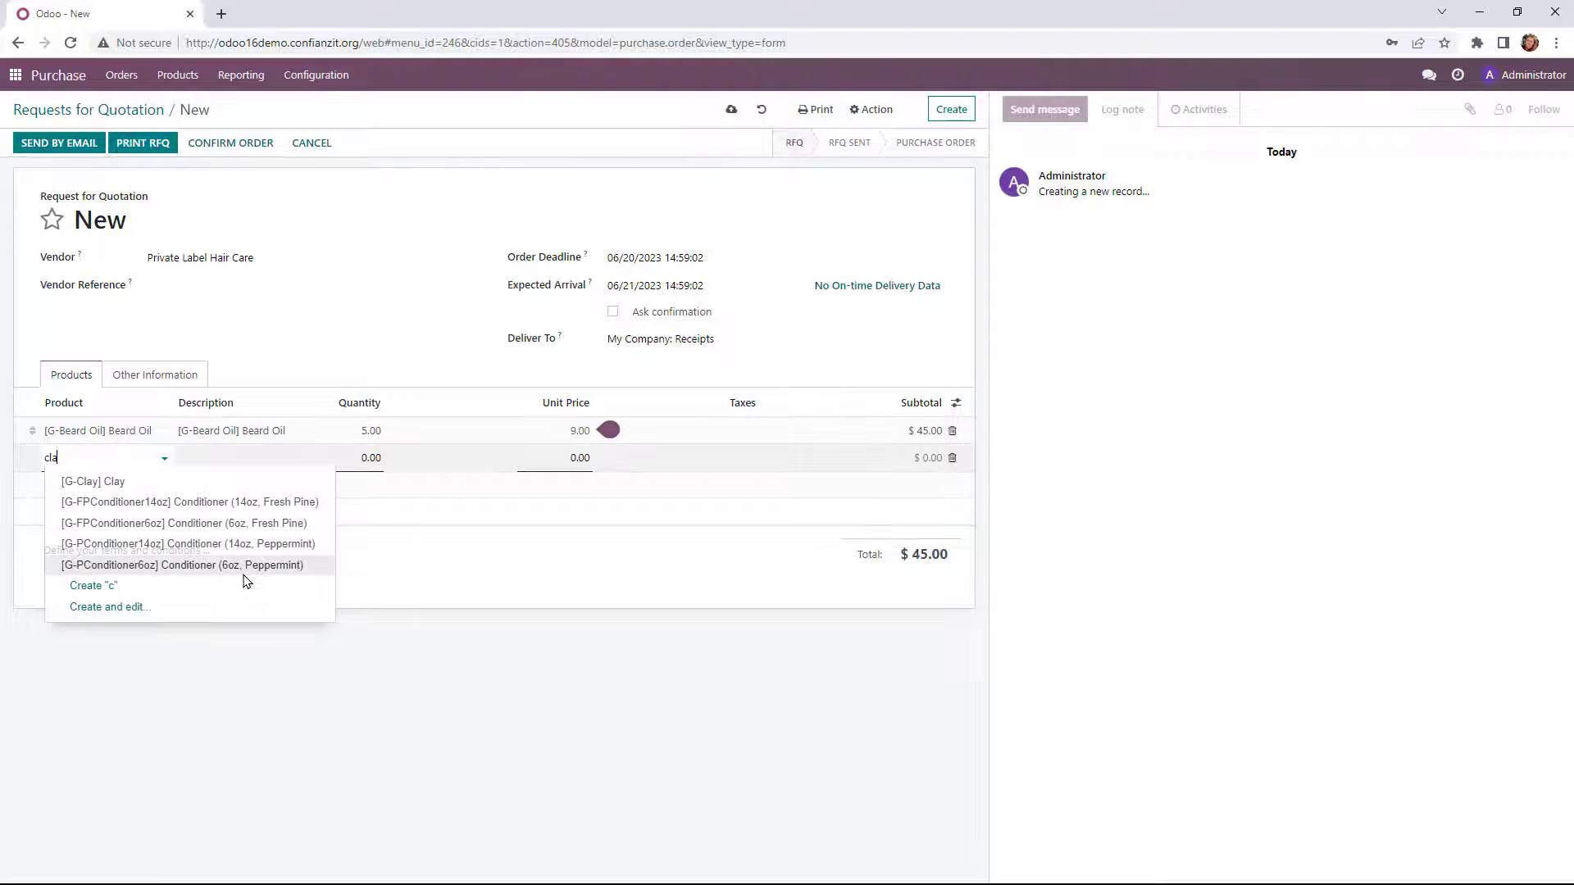
click(129, 491)
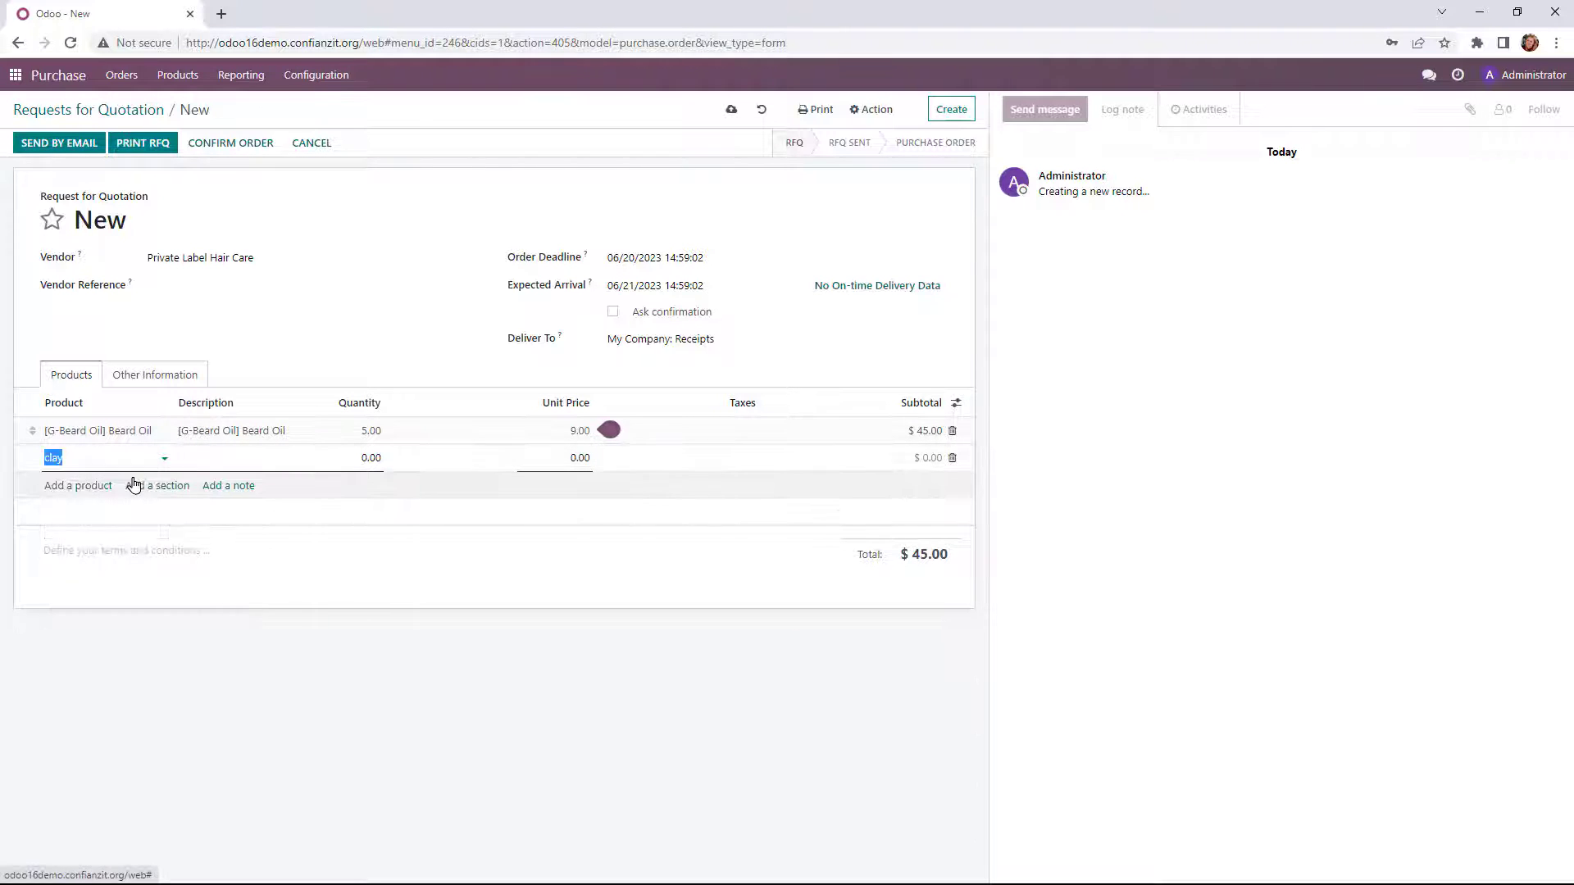
click(371, 459)
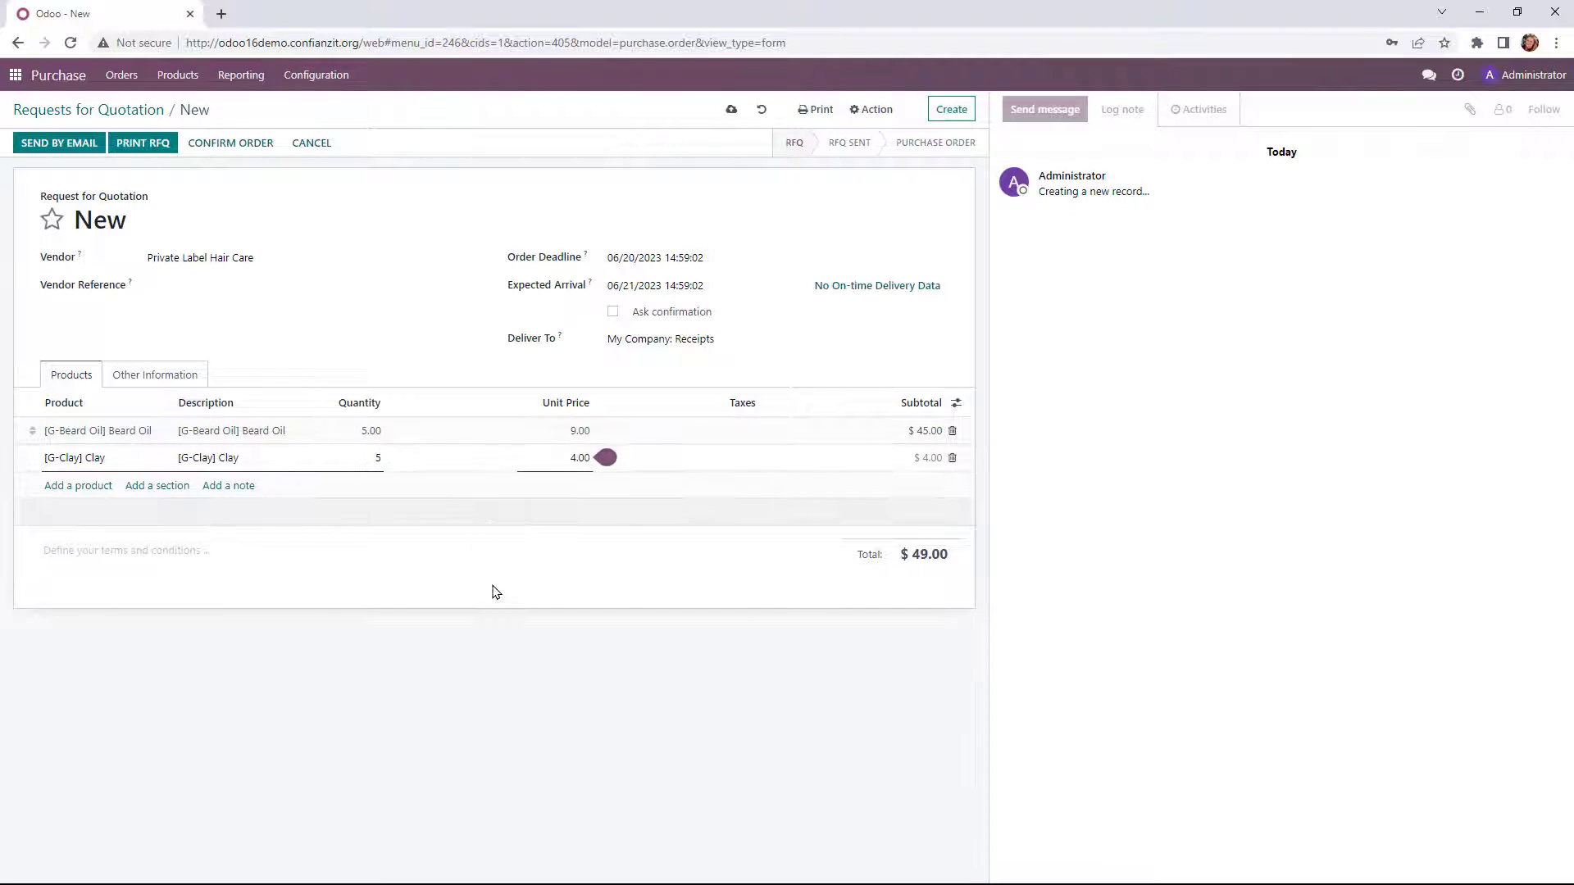
click(551, 551)
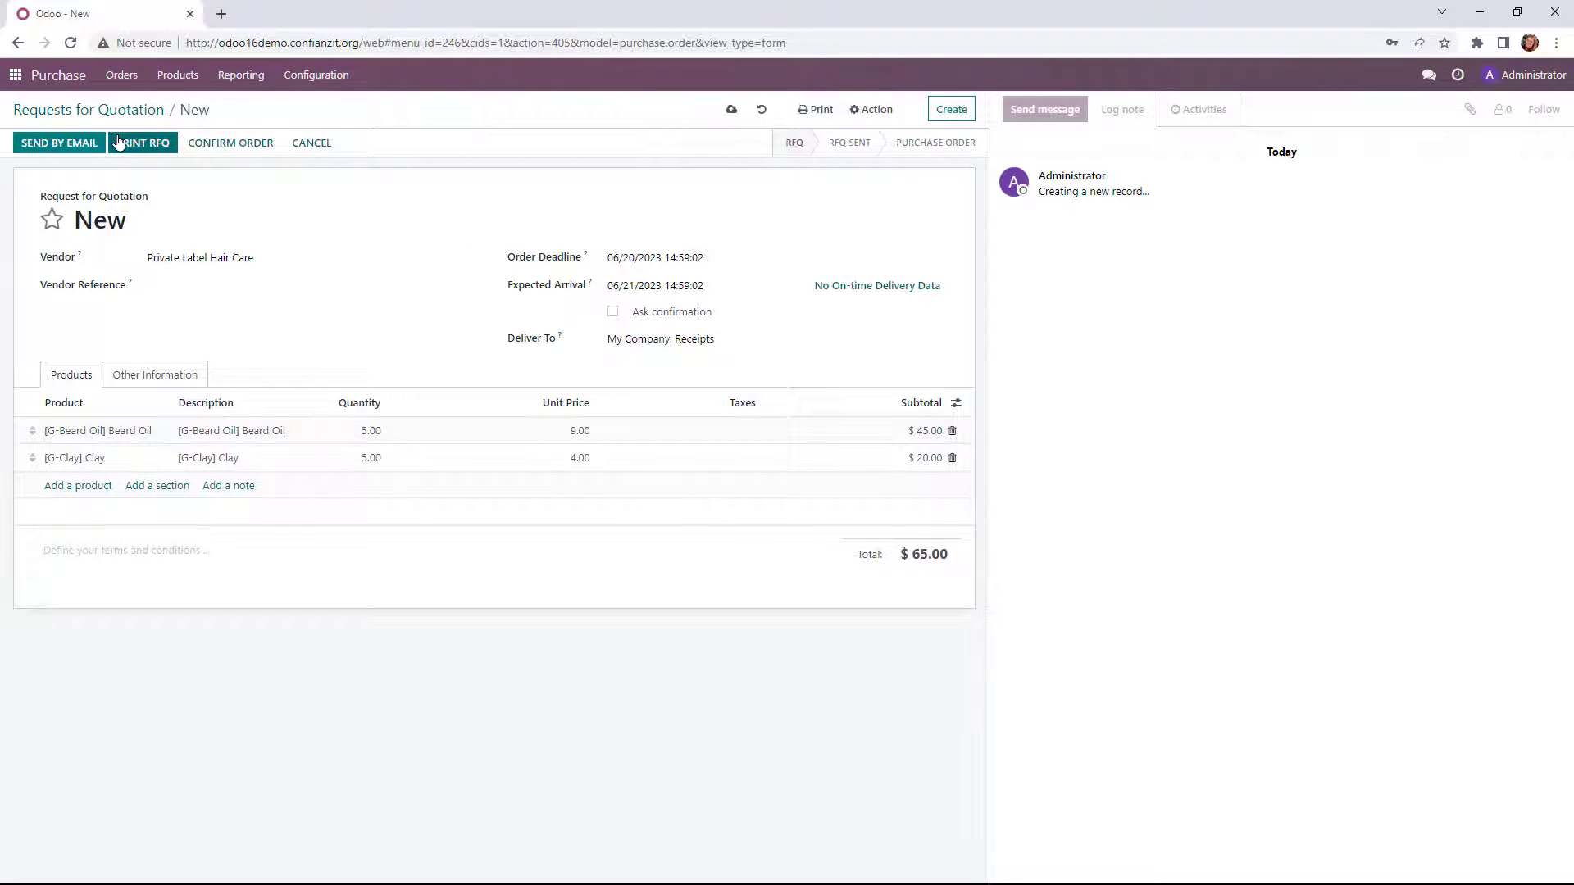
click(221, 152)
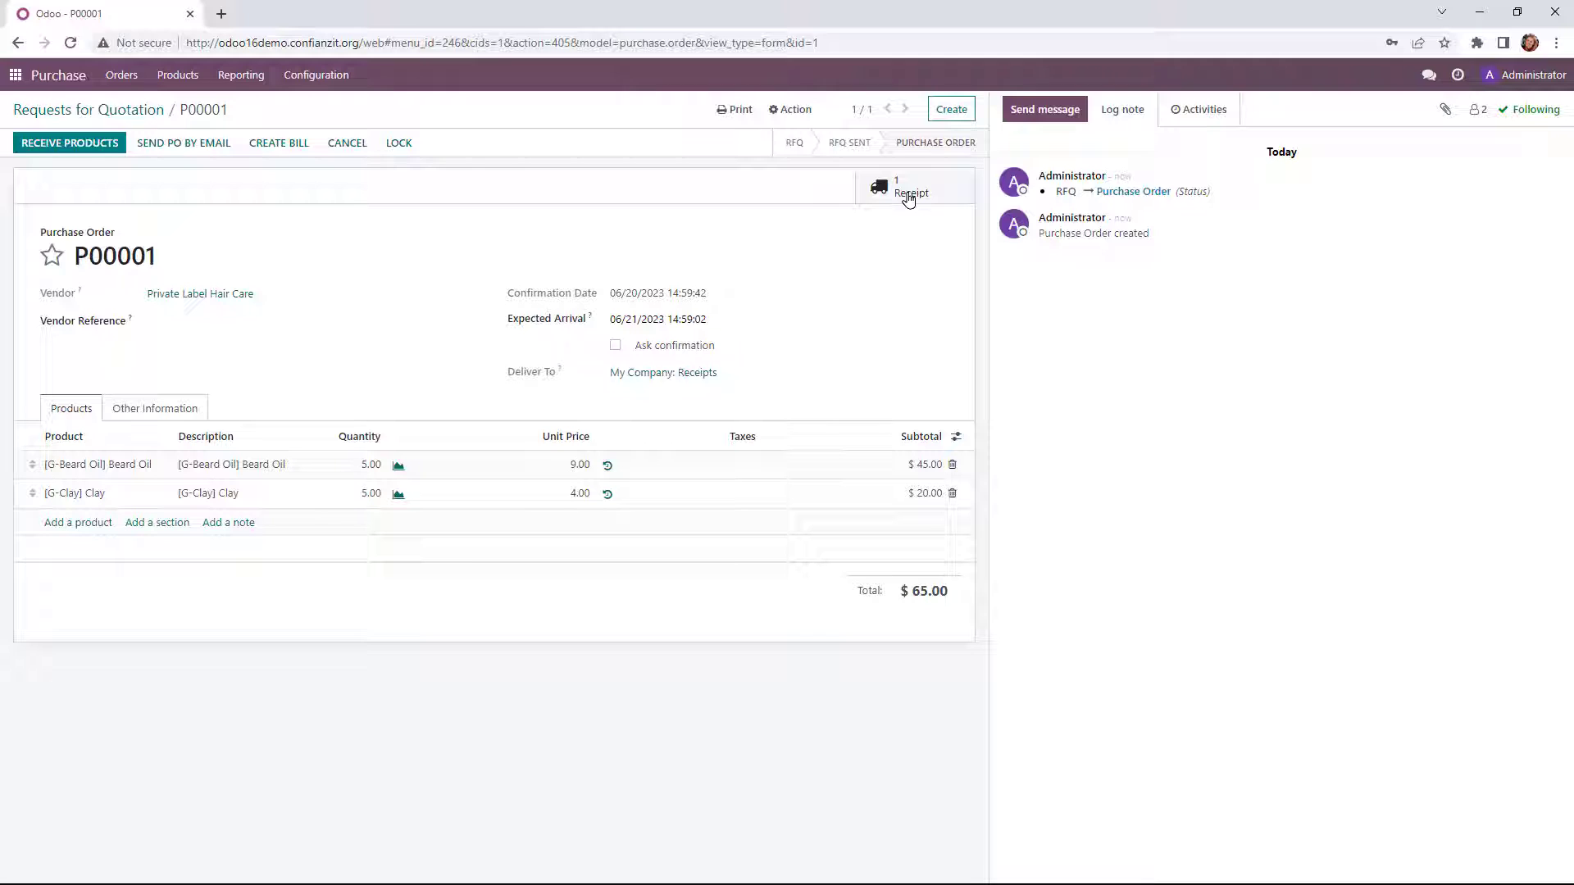
- Go to Inventory and list the receipts waiting to be processed
click(15, 75)
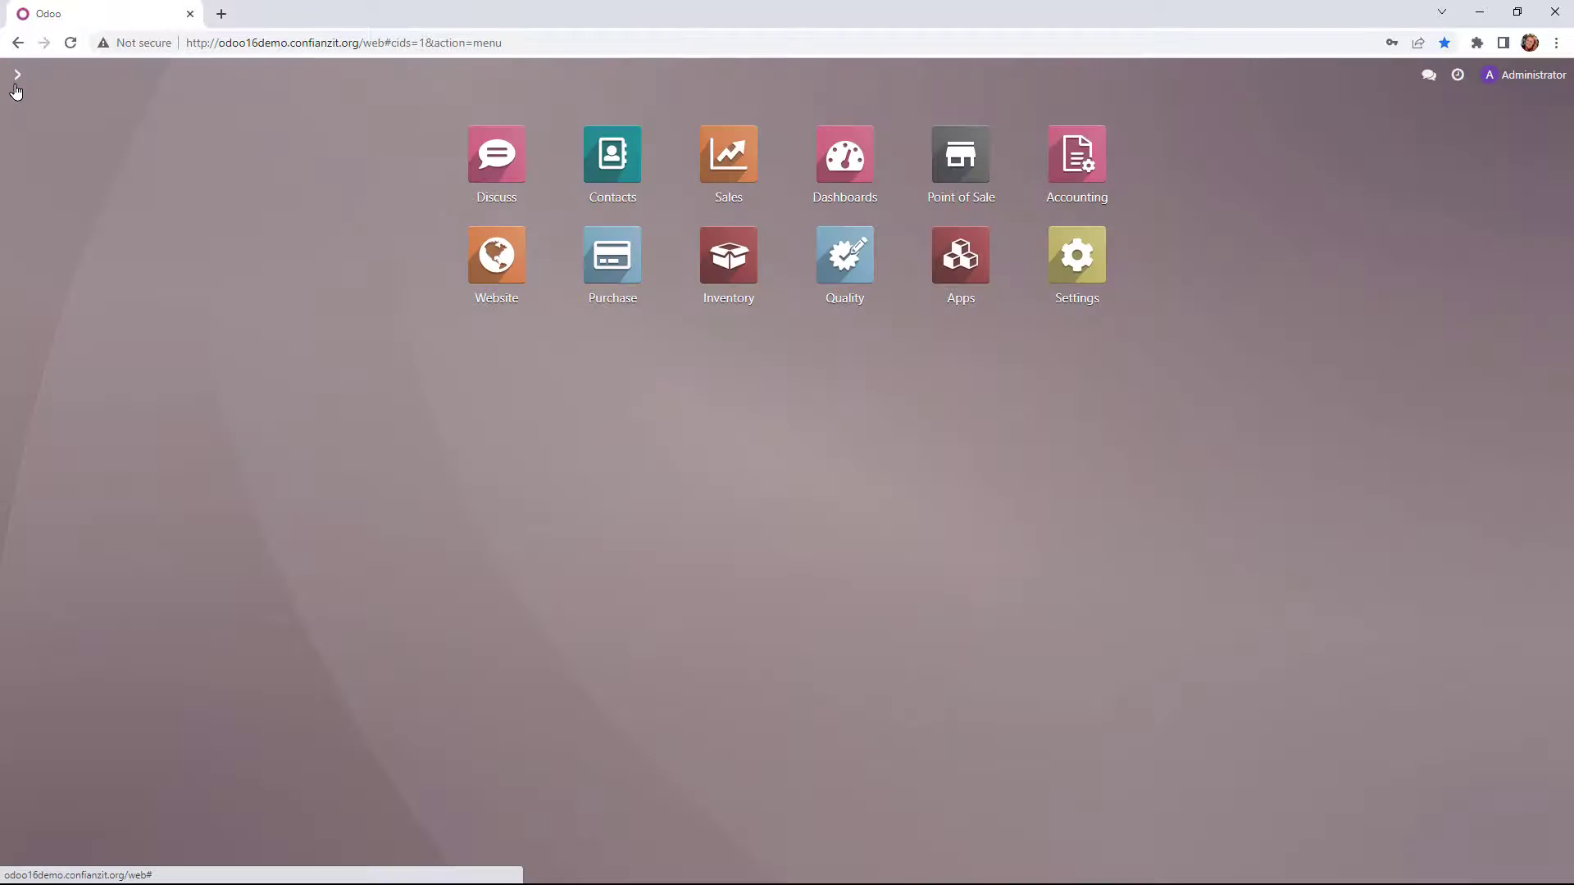
click(727, 262)
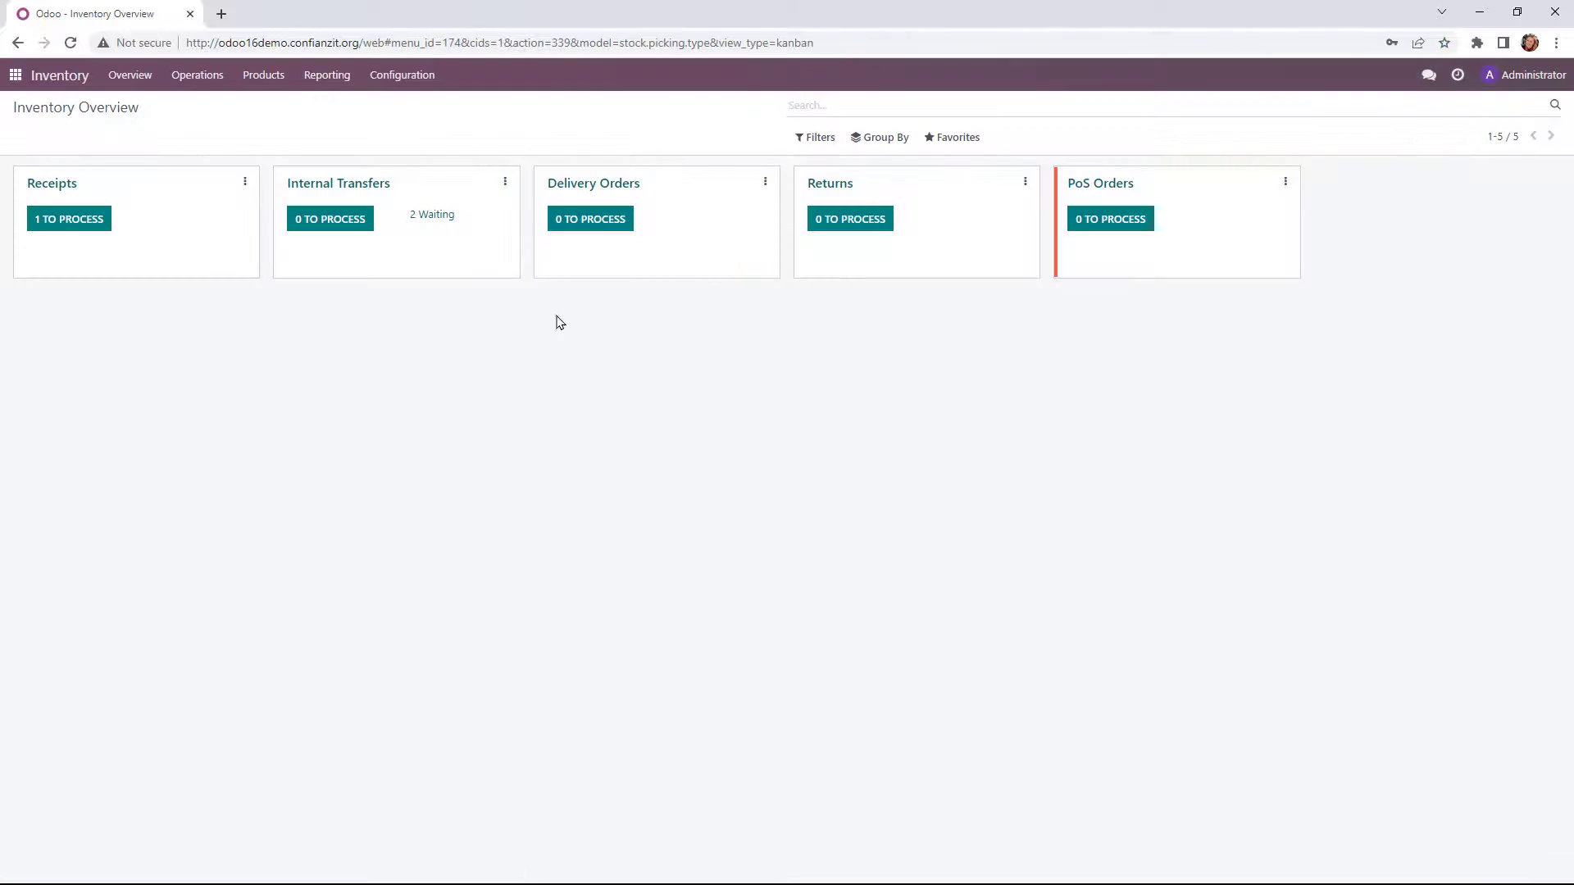
click(64, 222)
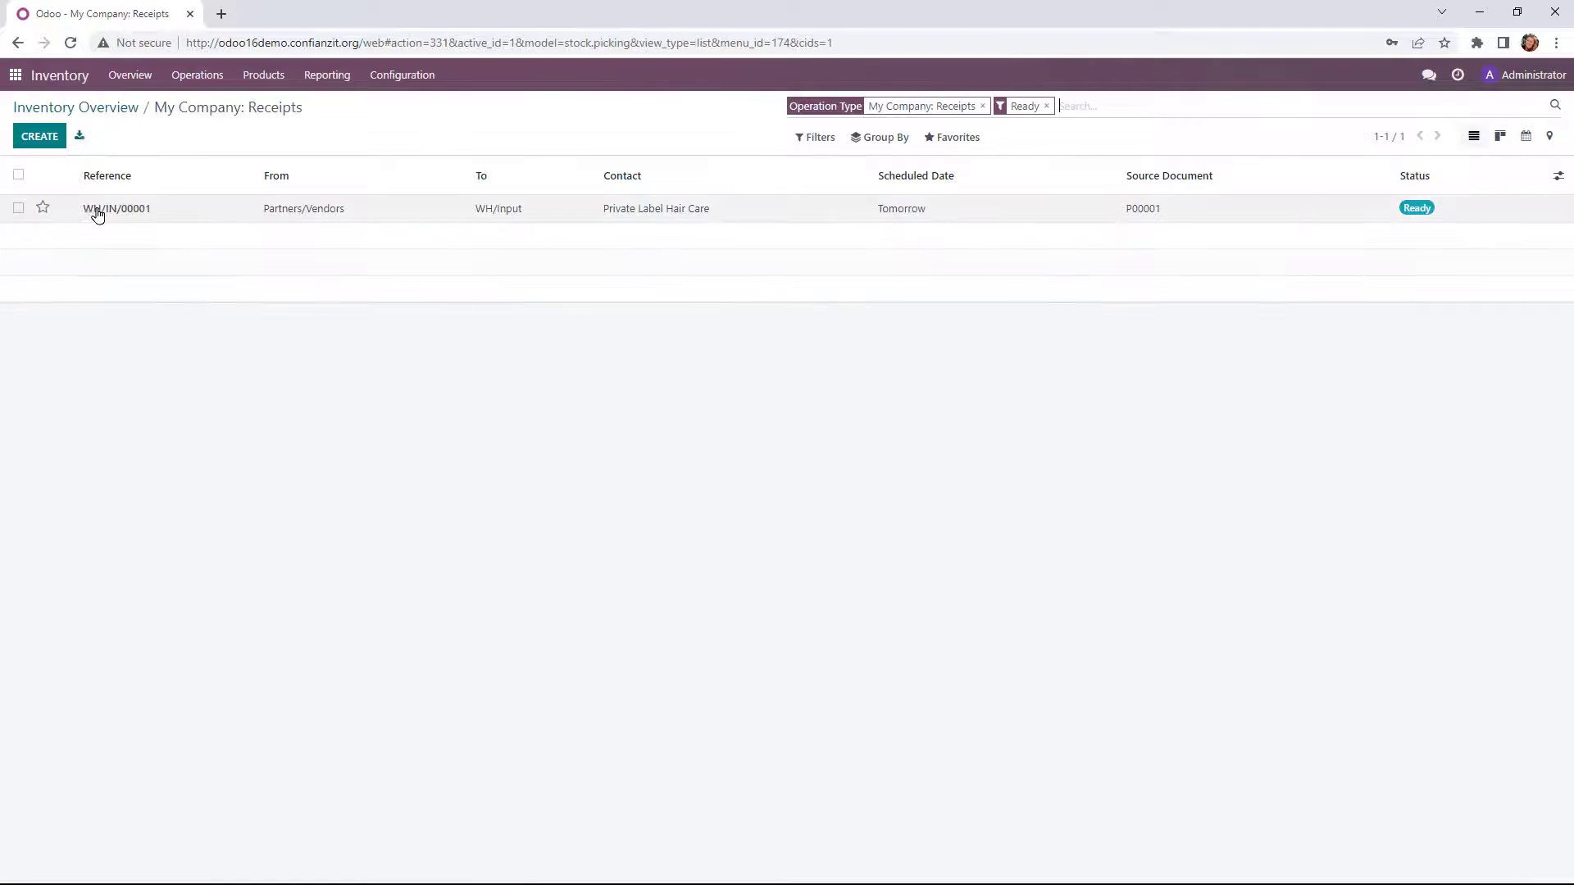
- On WH/IN/00001, record beard oil lot BO10002 with corrected expiry year and done quantity 5
click(128, 215)
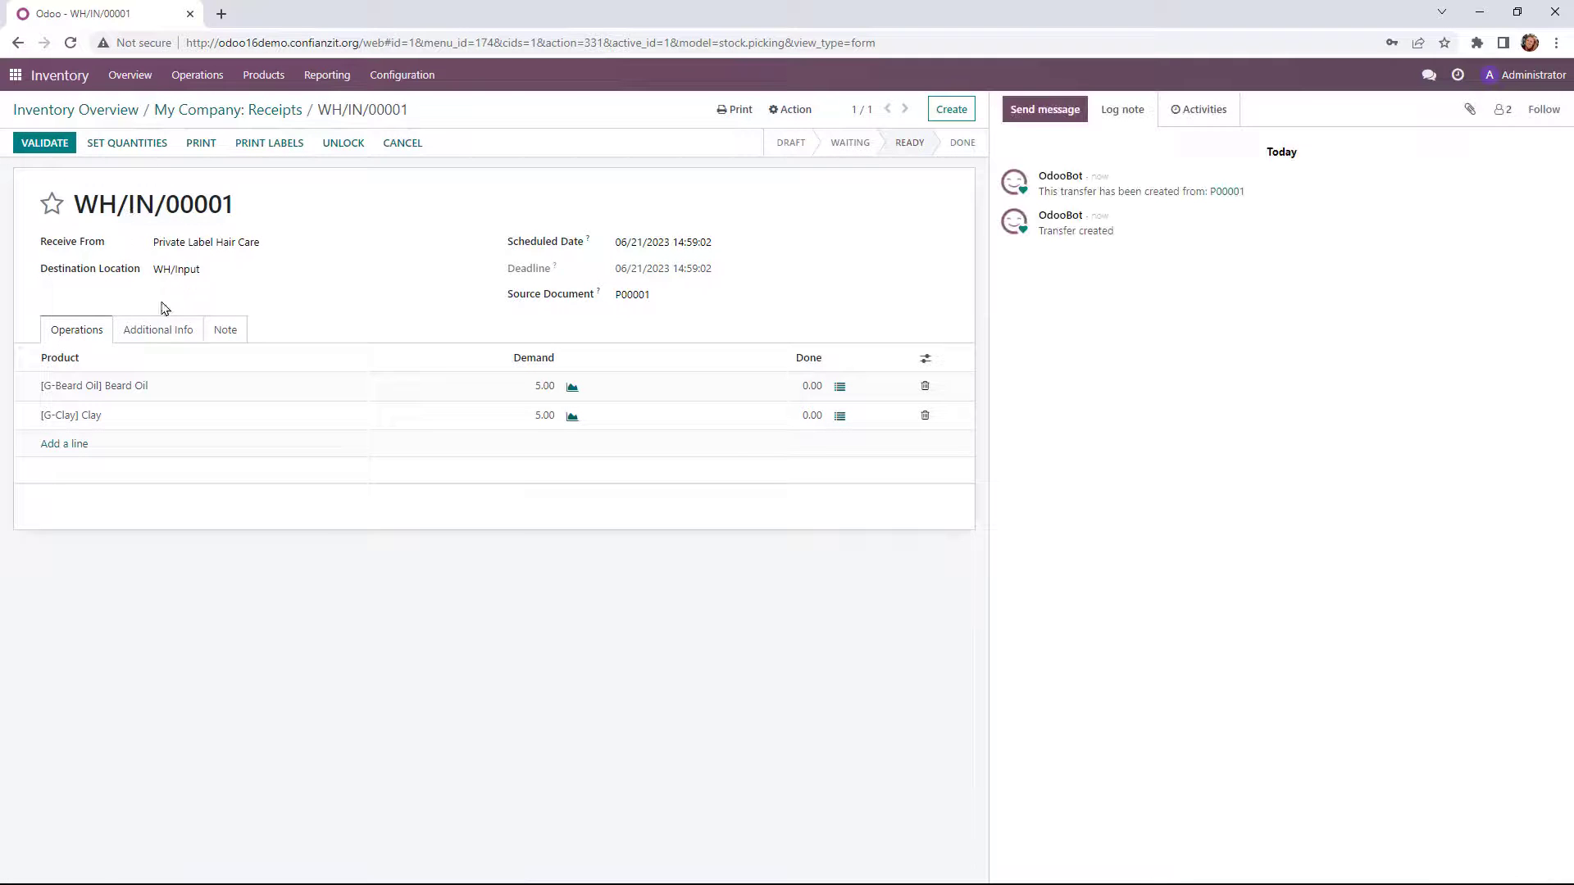
click(840, 387)
click(430, 261)
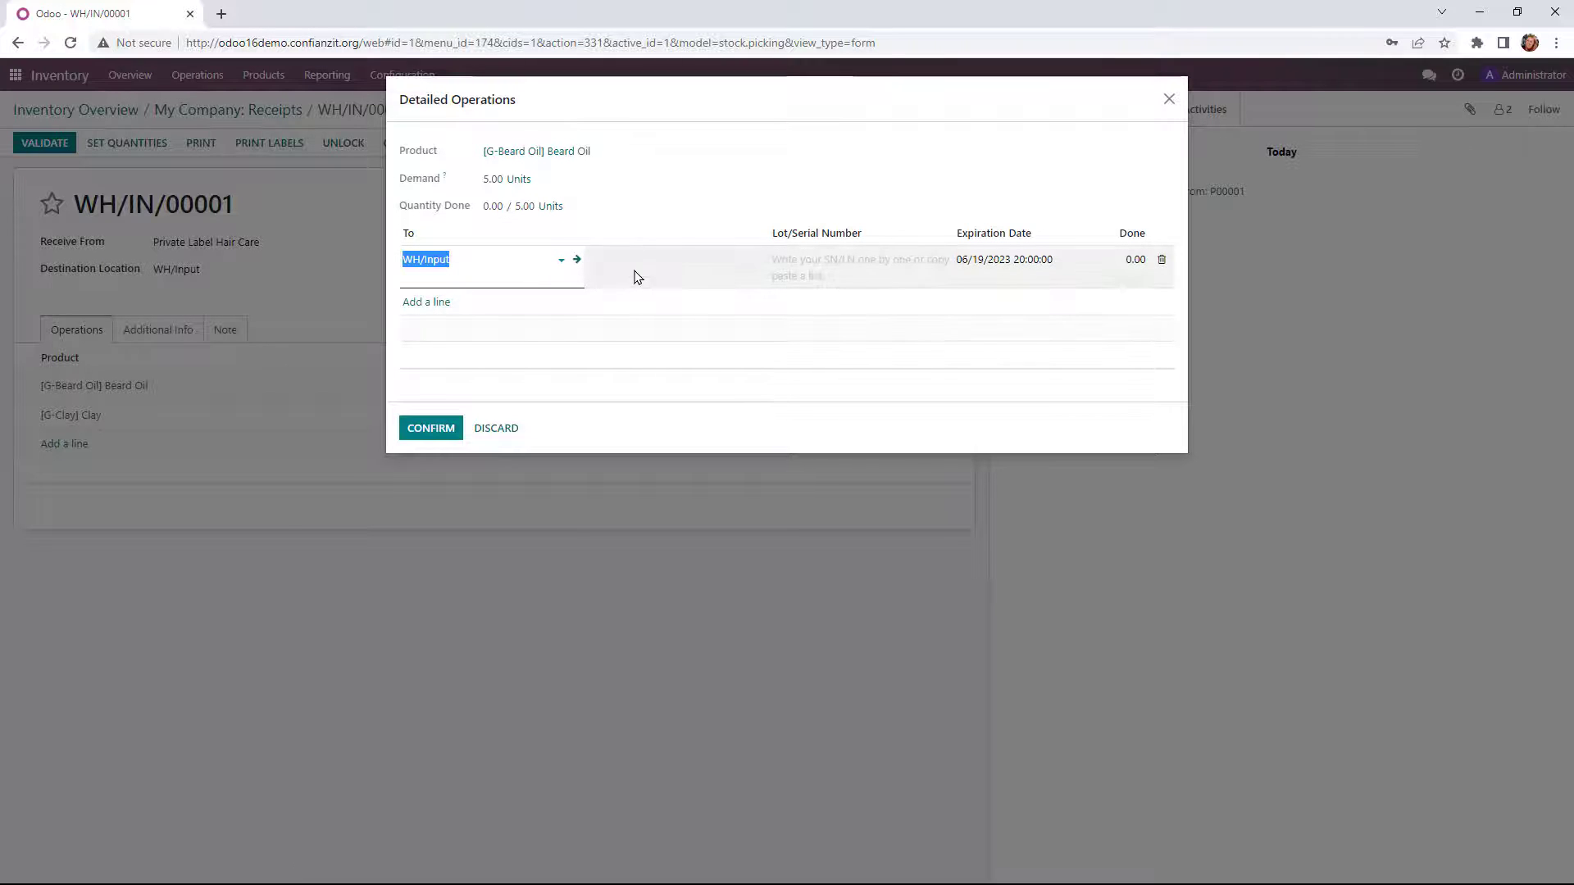
click(819, 270)
text(B)
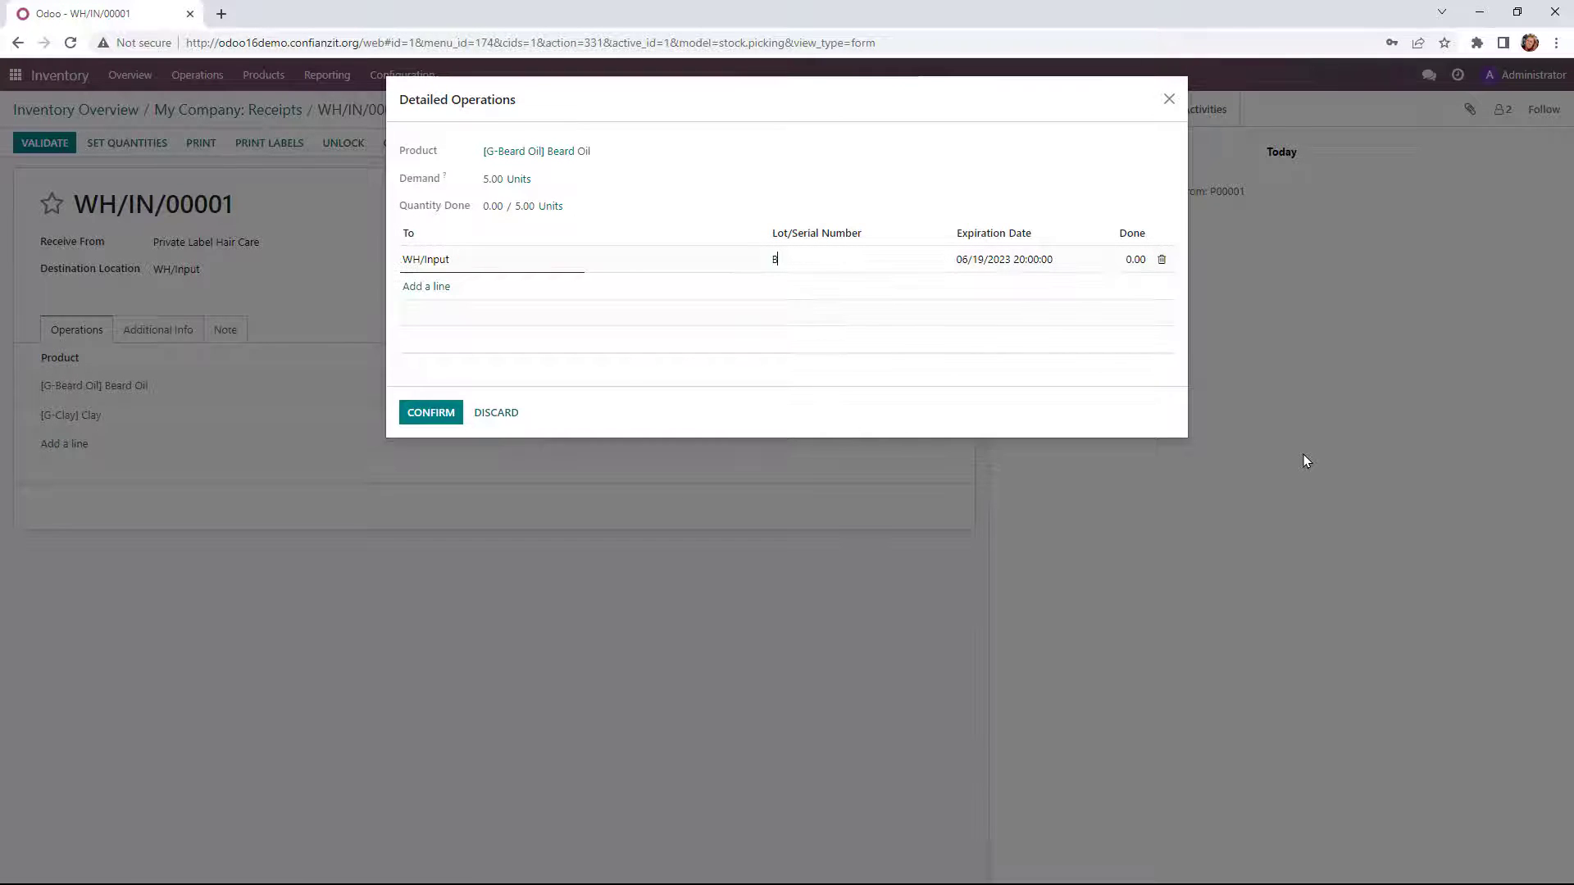
text(O10002)
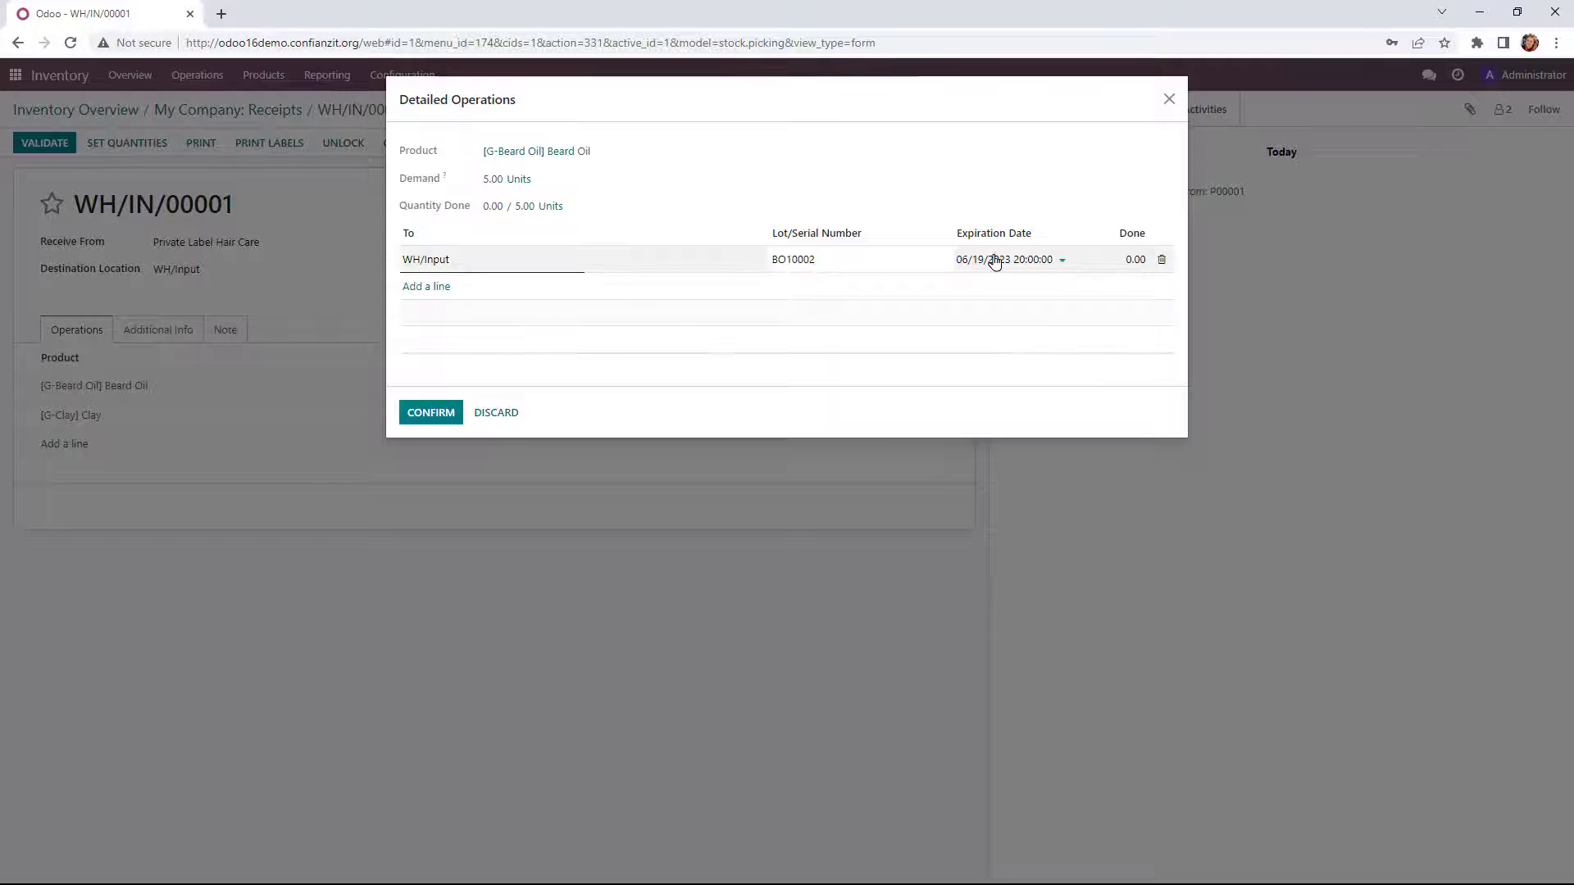
click(996, 259)
click(1007, 261)
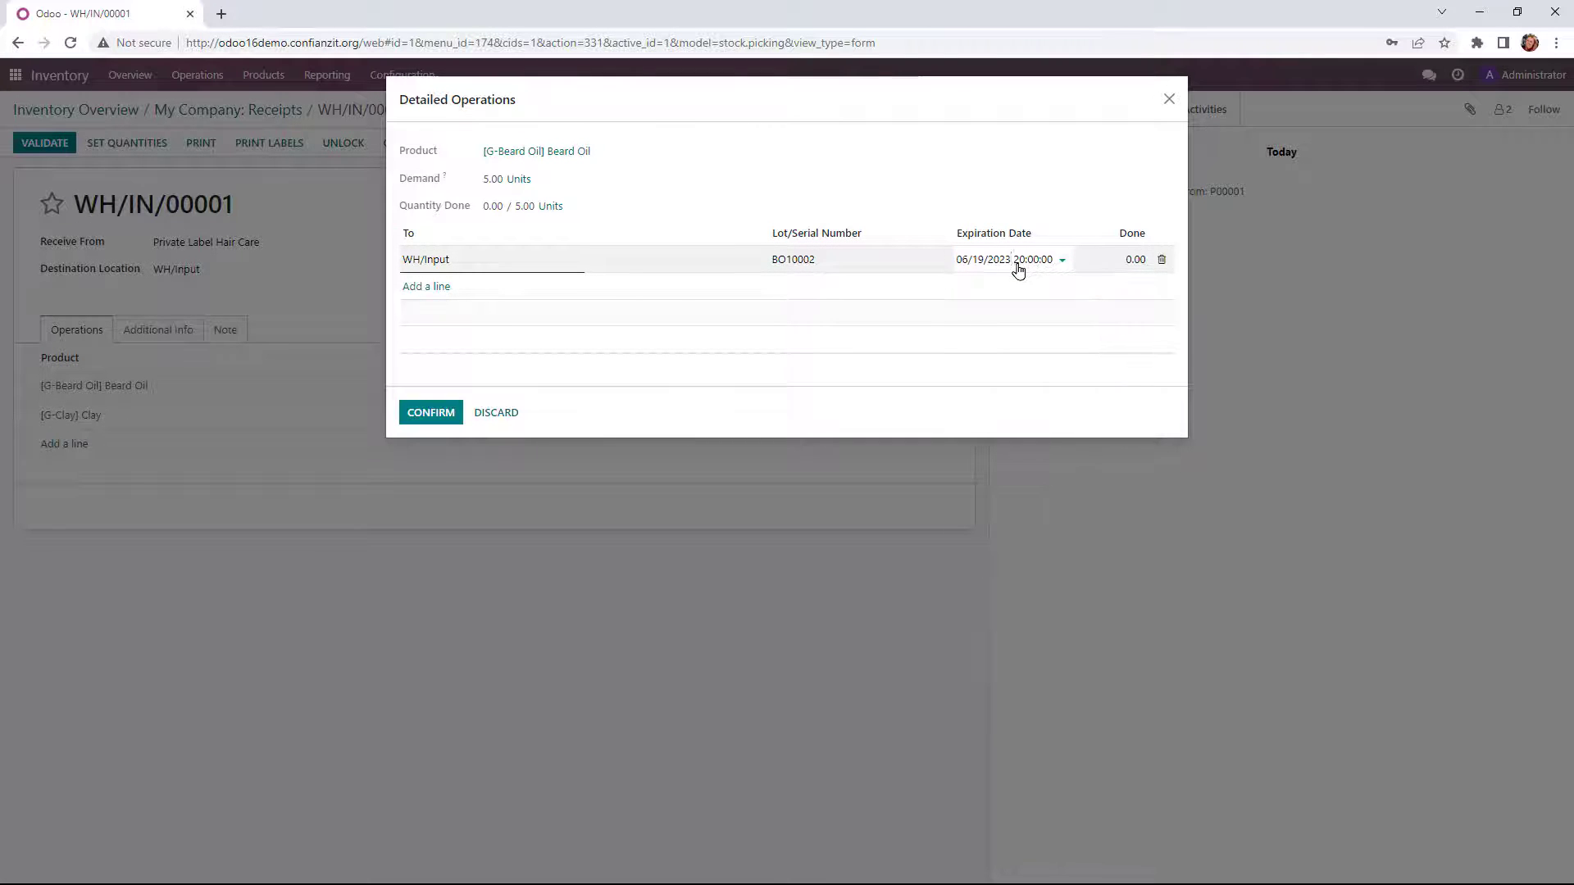
key(BackSpace)
text(8)
key(Tab)
text(5)
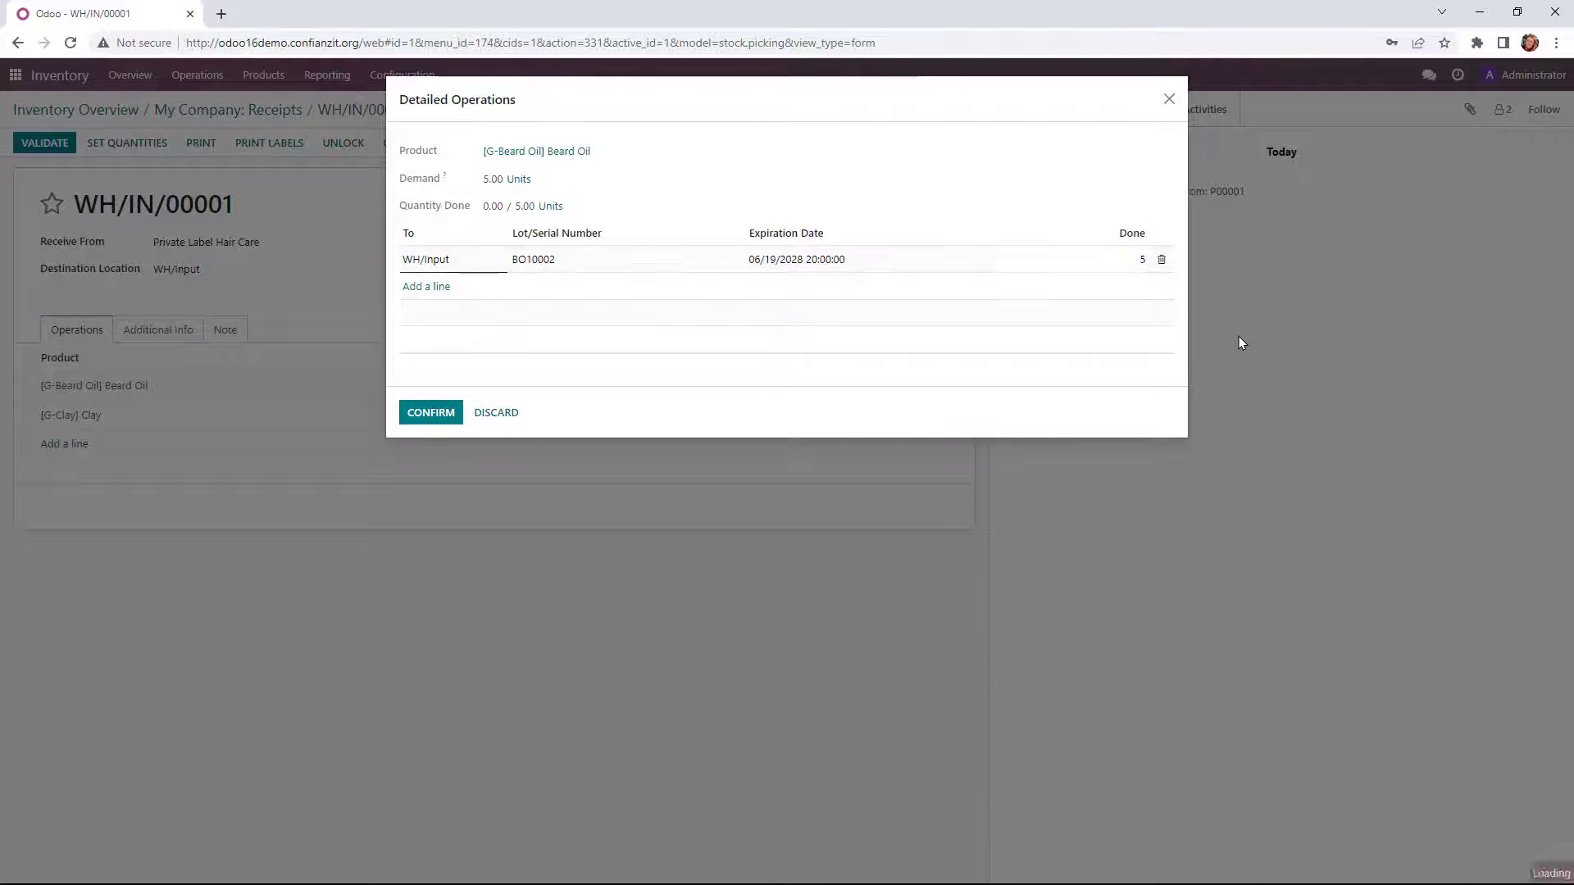
click(459, 412)
- Record clay lot C10002 with the default expiry date and done quantity 5
click(843, 418)
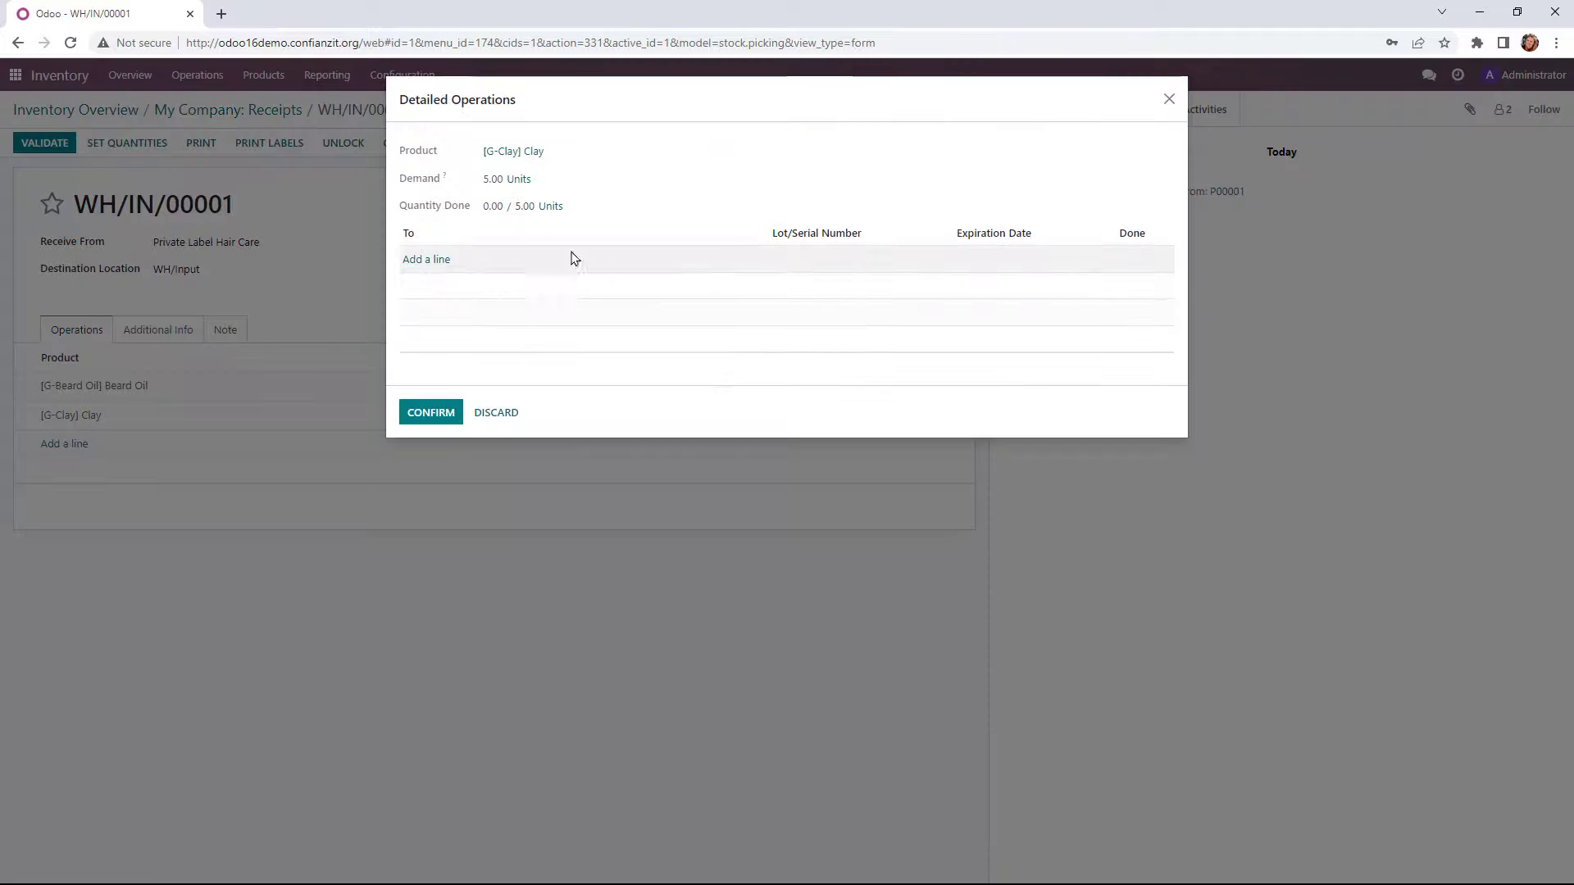
click(538, 268)
click(809, 271)
text(C)
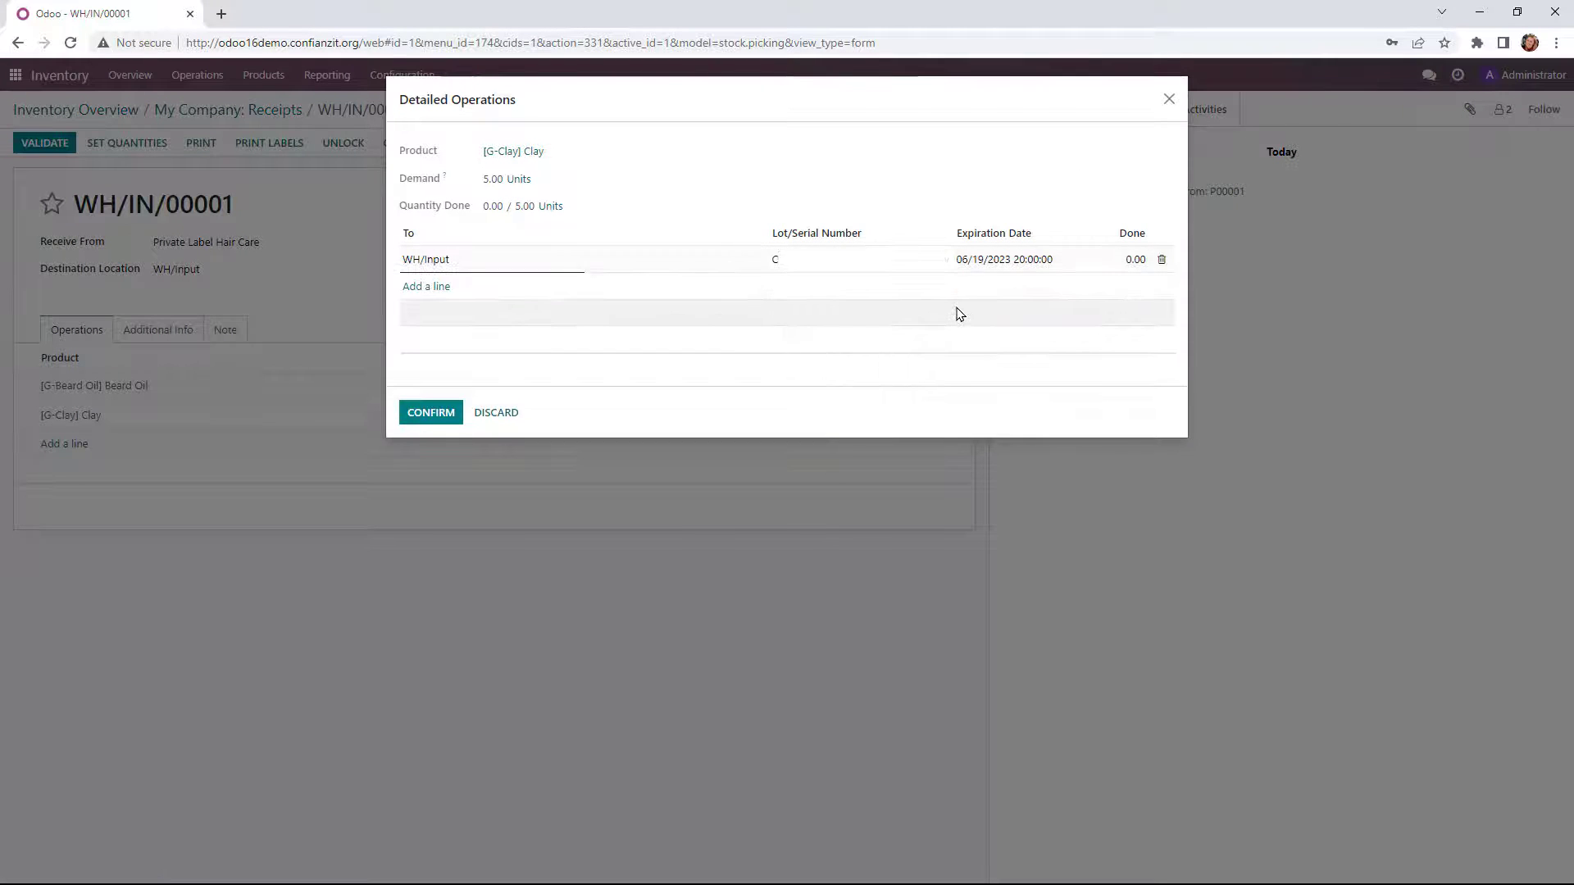
text(10002)
click(1004, 259)
click(1116, 284)
click(1136, 259)
text(5)
click(432, 413)
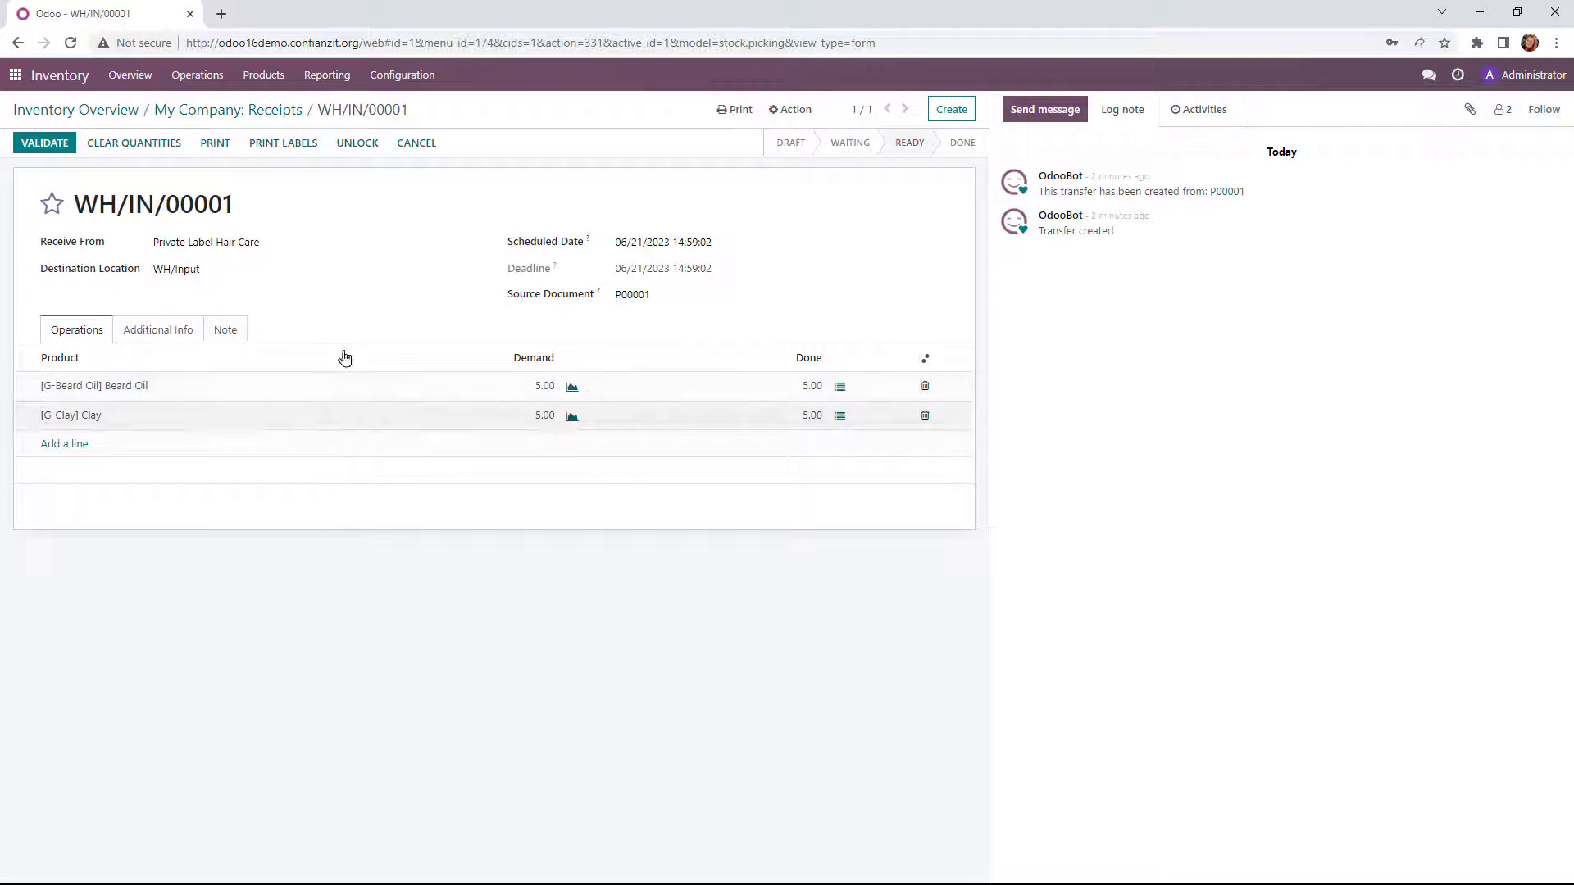
- Validate the receipt into WH/Input and return to the Inventory Overview
click(47, 146)
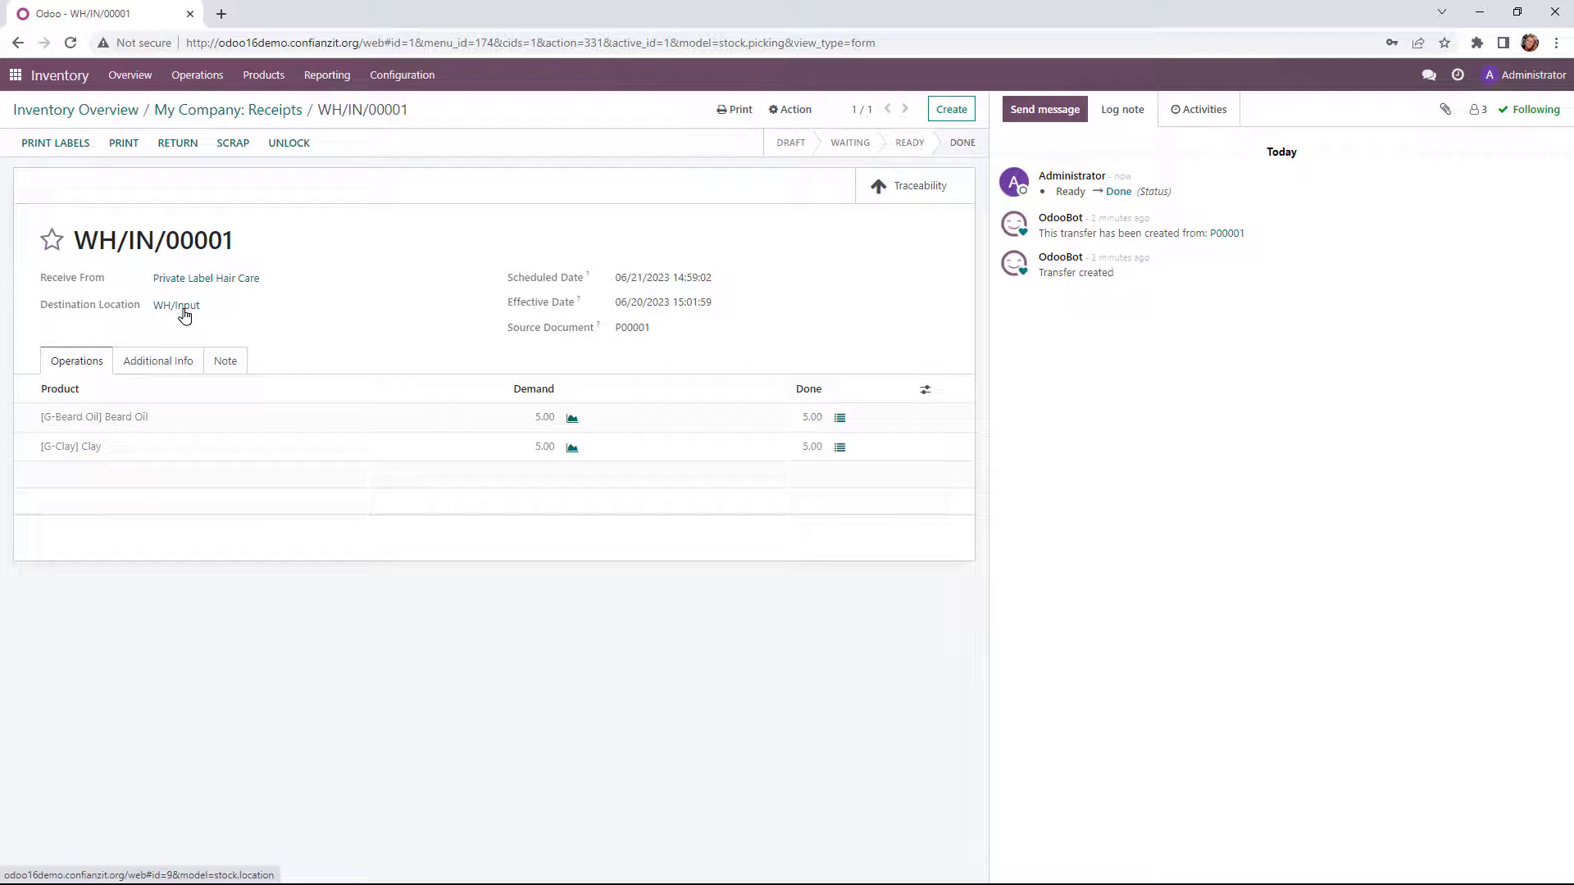
drag(182, 310, 162, 185)
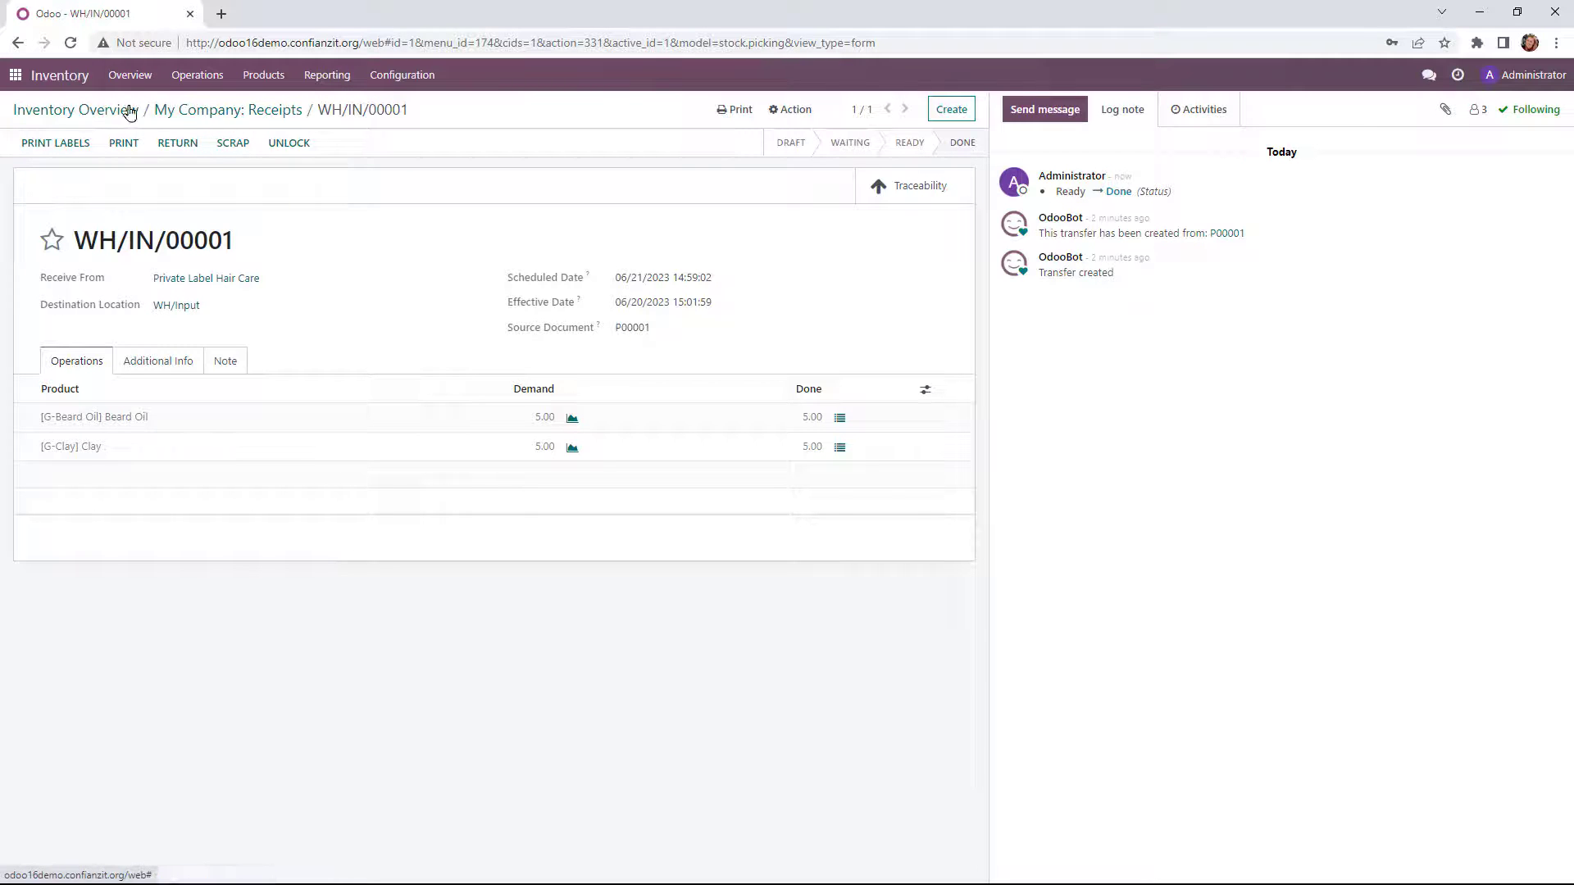
click(139, 111)
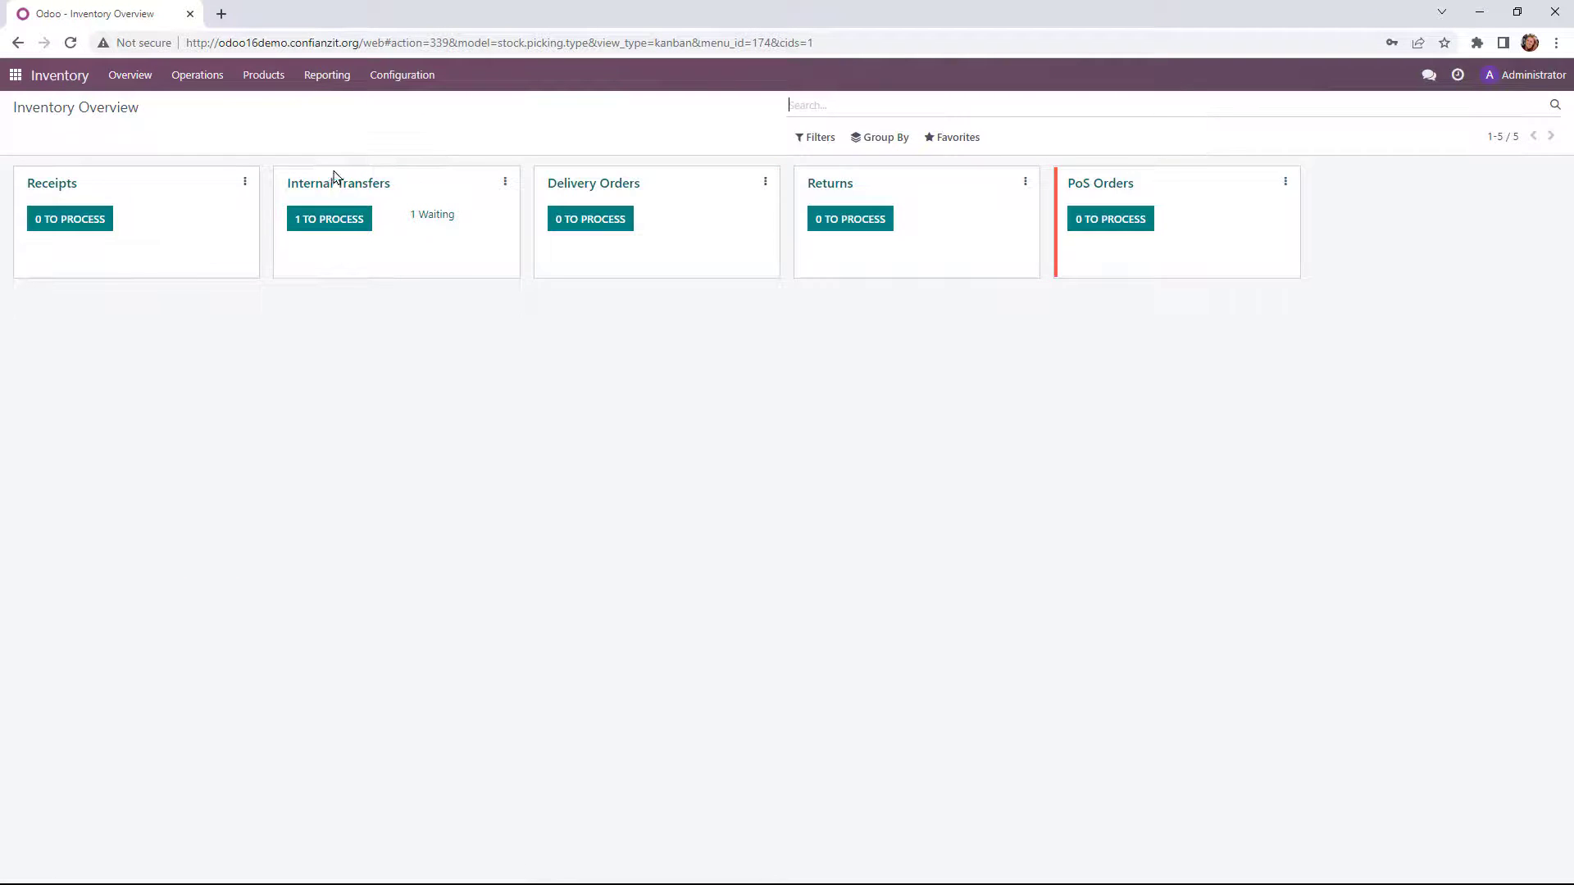
- Set quantities on WH/INT/00001 and validate the move from WH/Input to WH/Quality Control
click(343, 230)
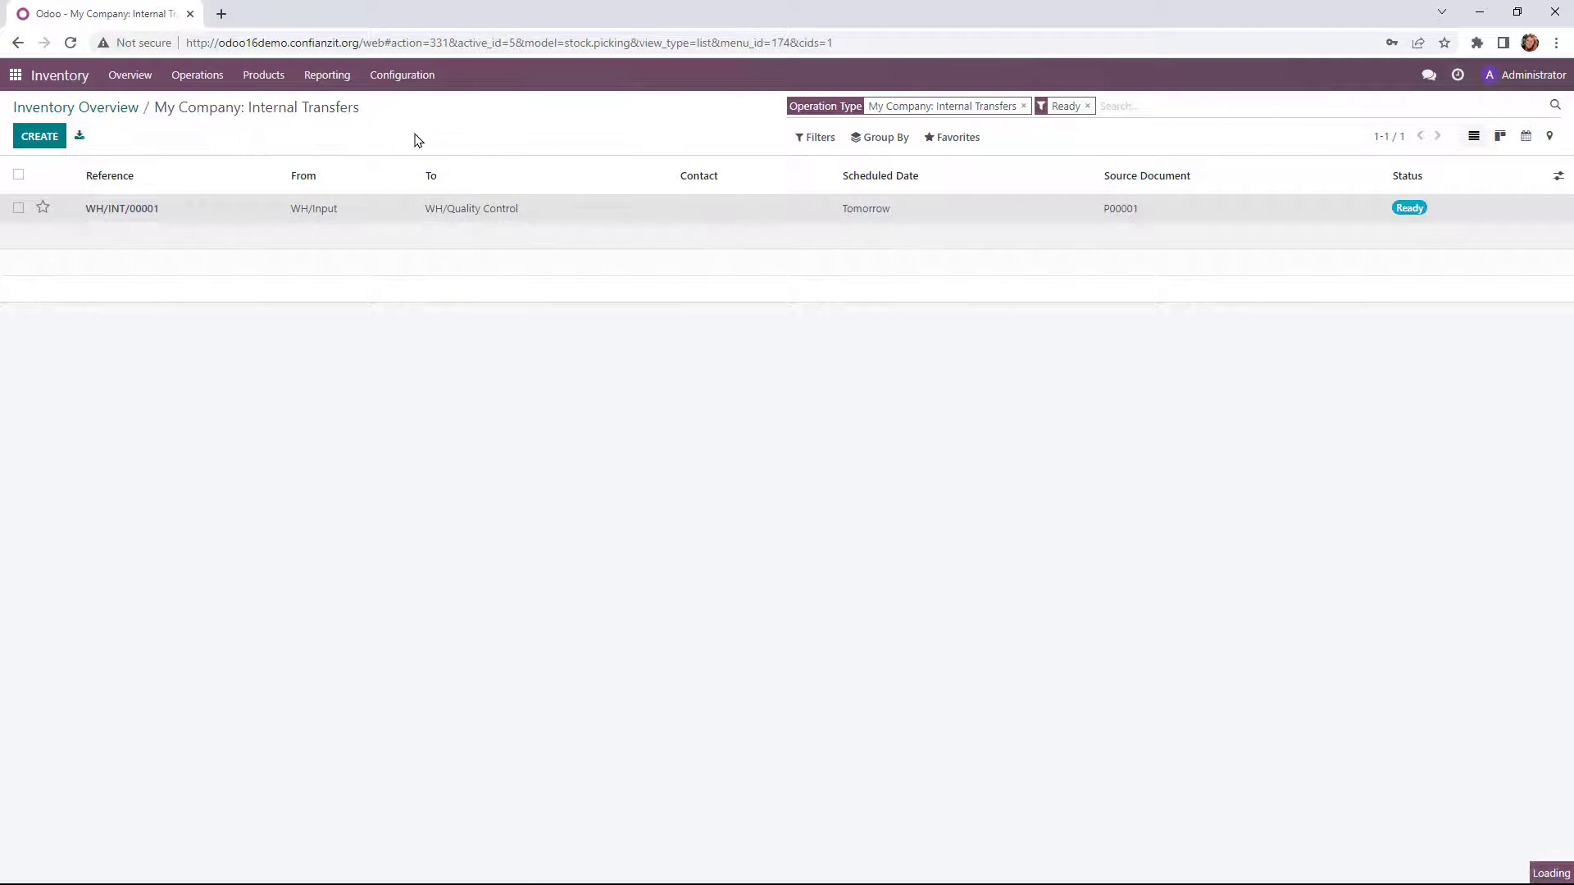
click(439, 212)
click(123, 145)
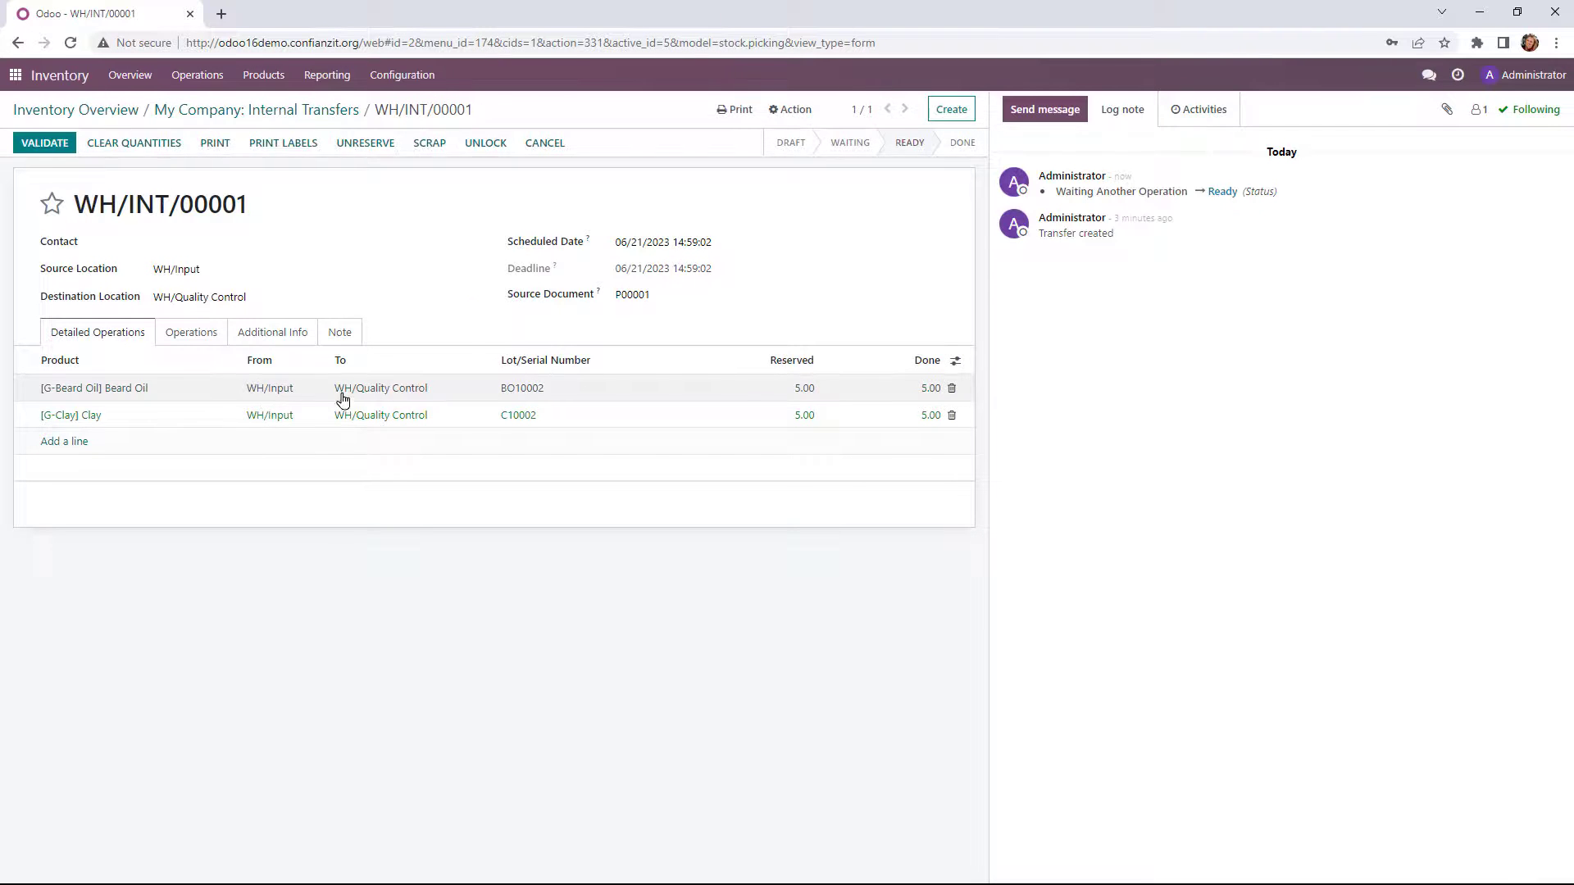
click(46, 146)
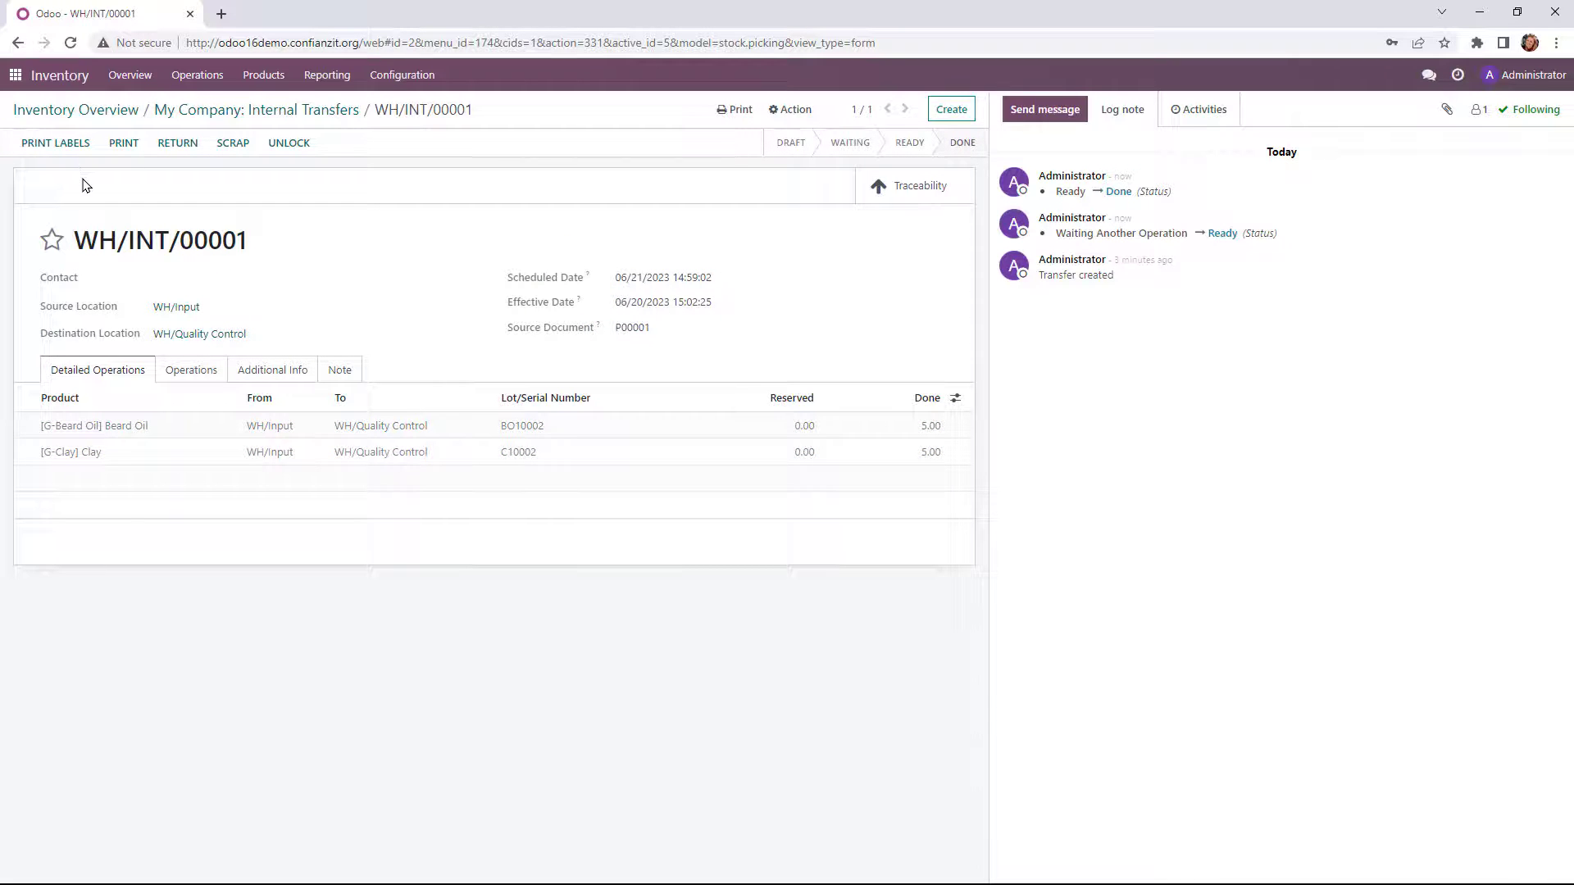
- Set quantities and validate WH/INT/00002, shelving beard oil on Shelf 1/A and clay on 1/B
click(285, 110)
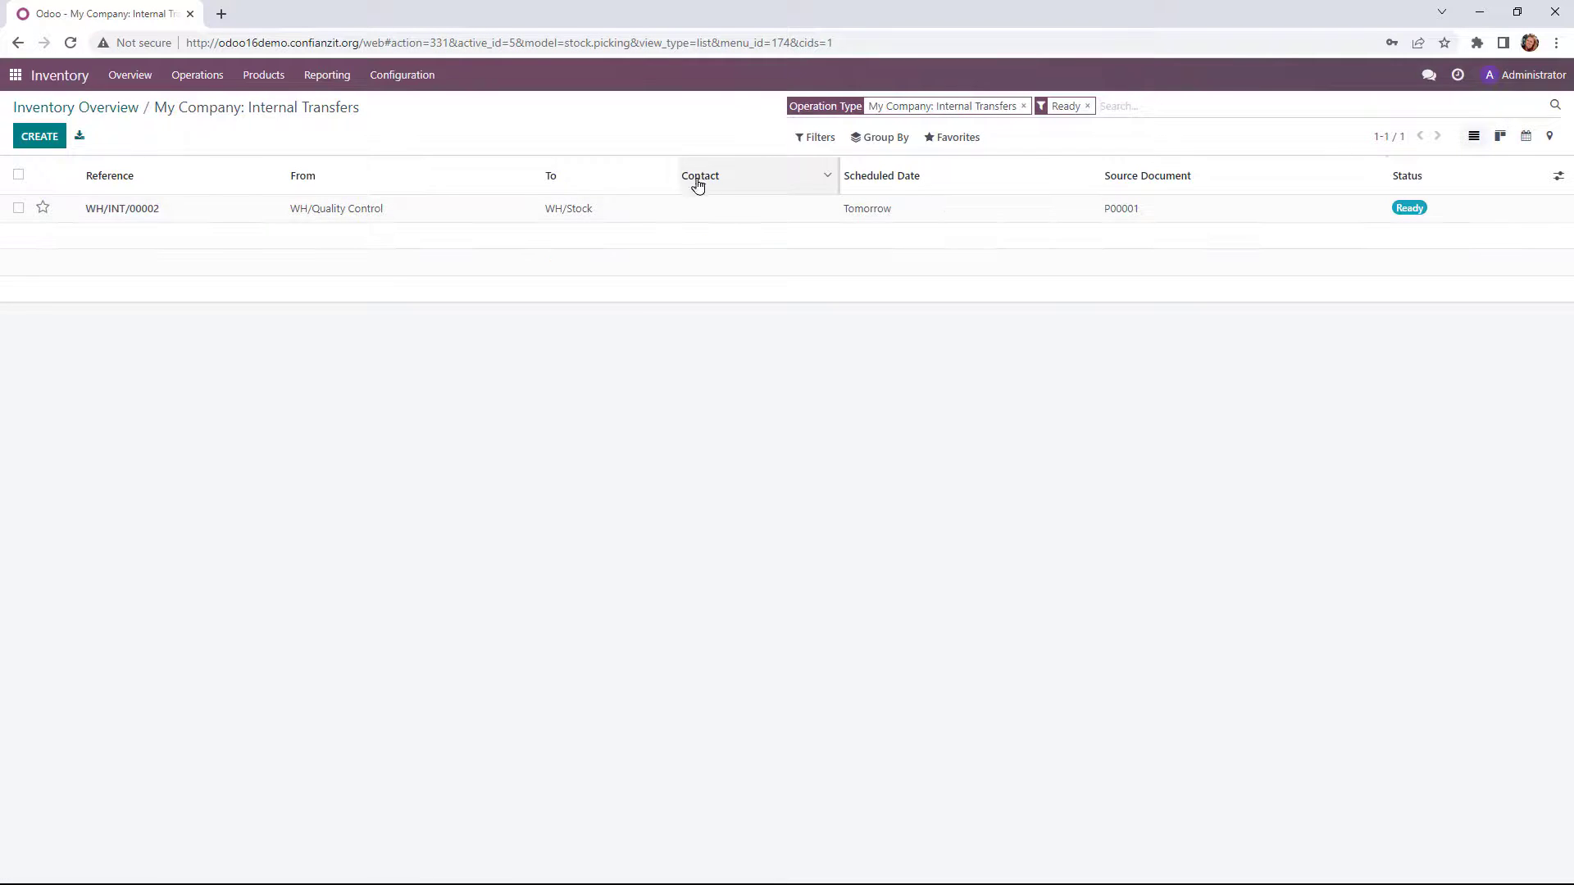
click(373, 214)
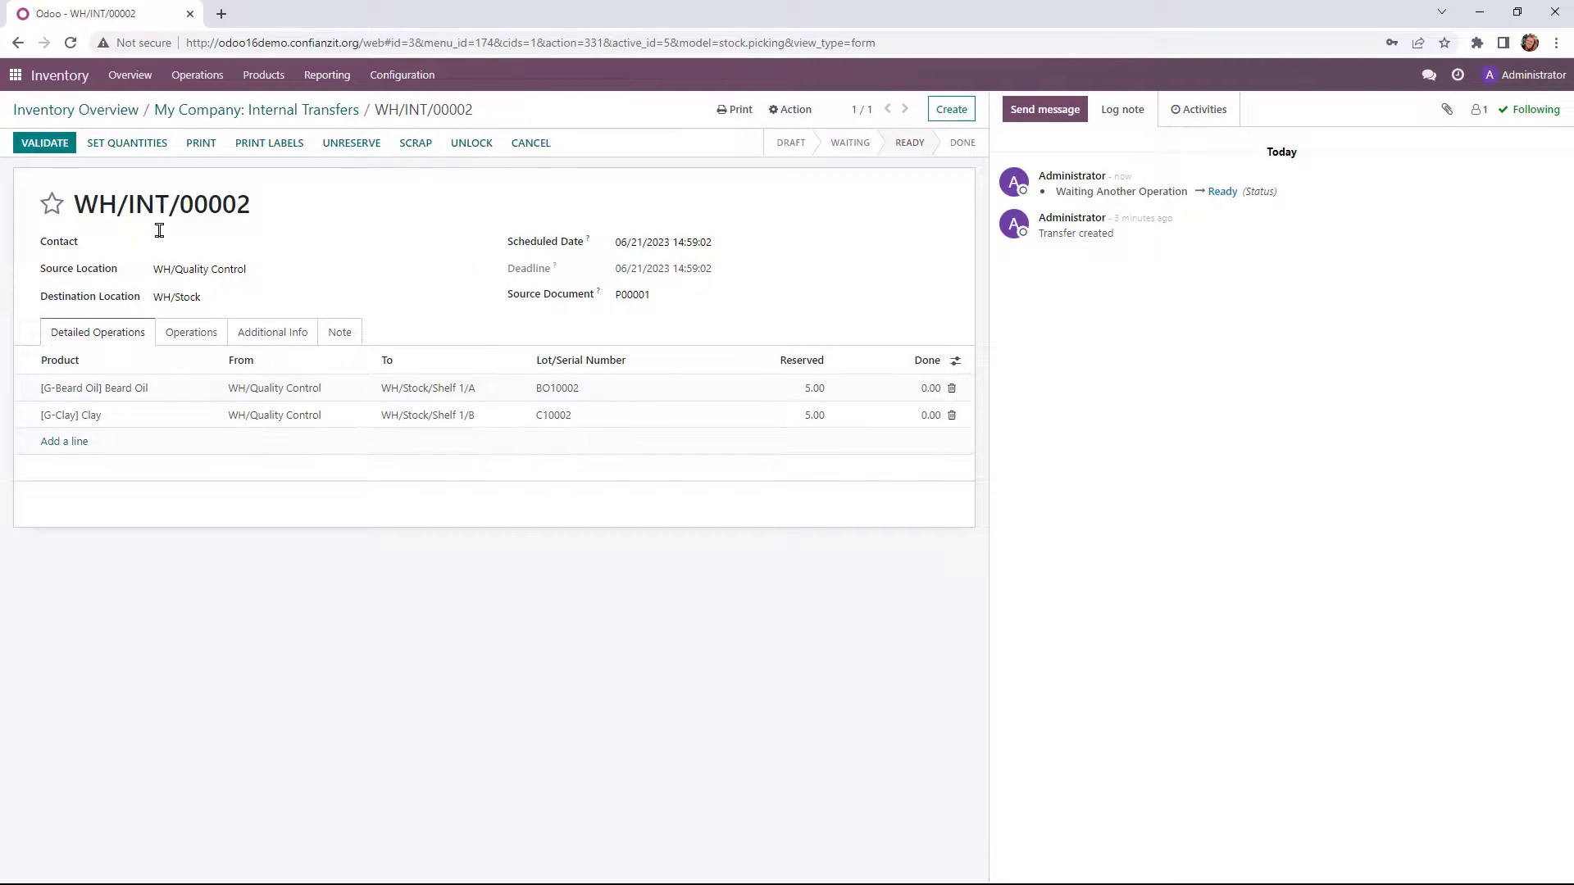
click(112, 152)
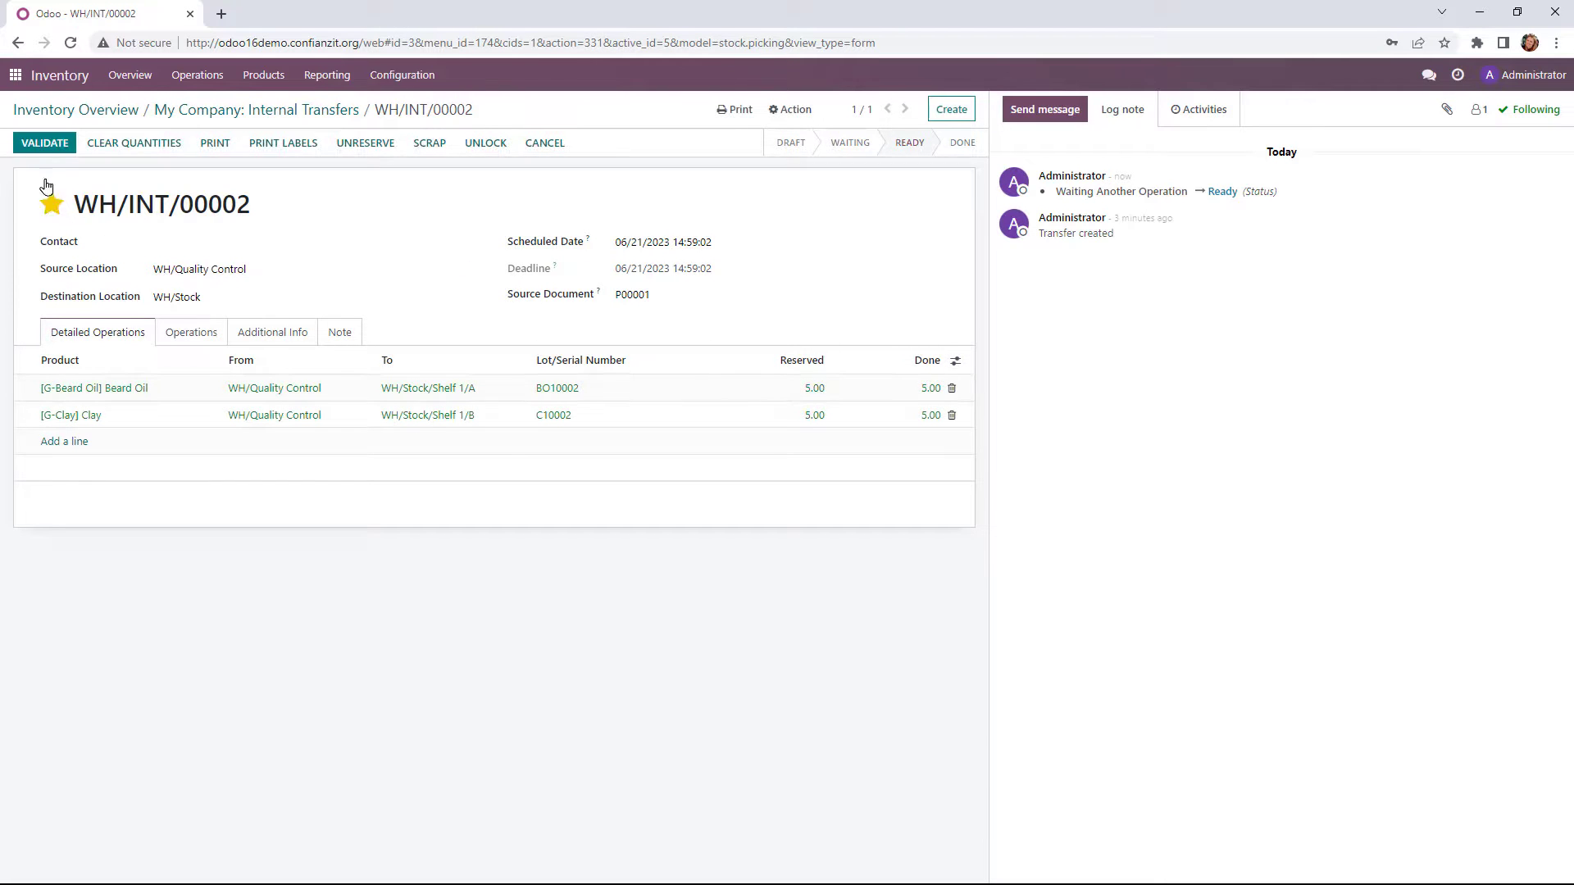
click(36, 154)
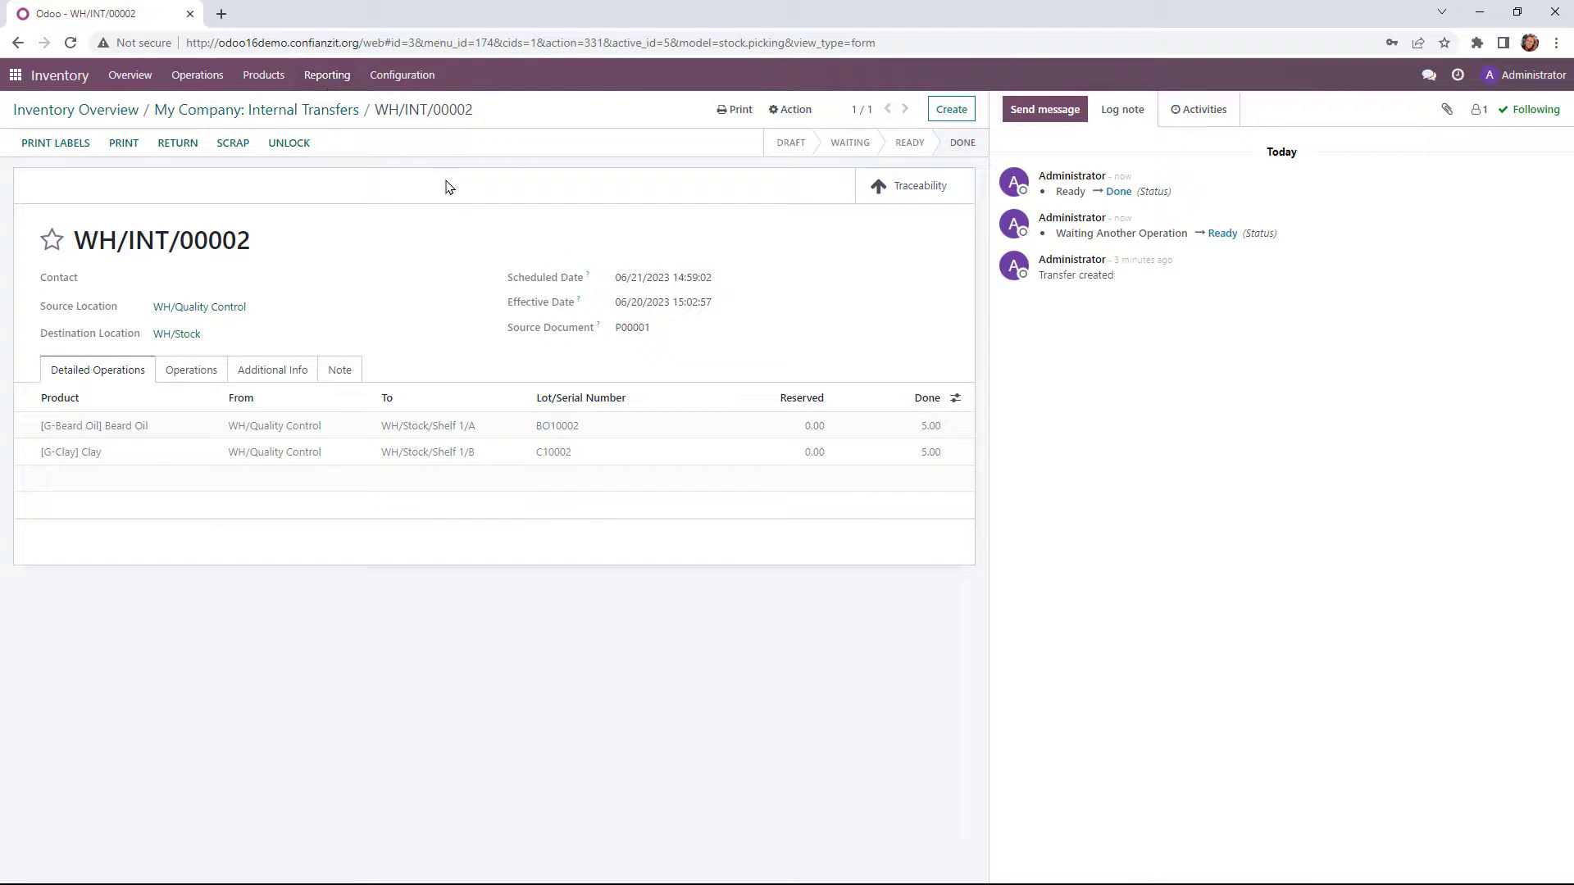
click(340, 79)
- Open the Stock report and show Beard Oil's locations, both lots on WH/Stock/Shelf 1/A
click(334, 107)
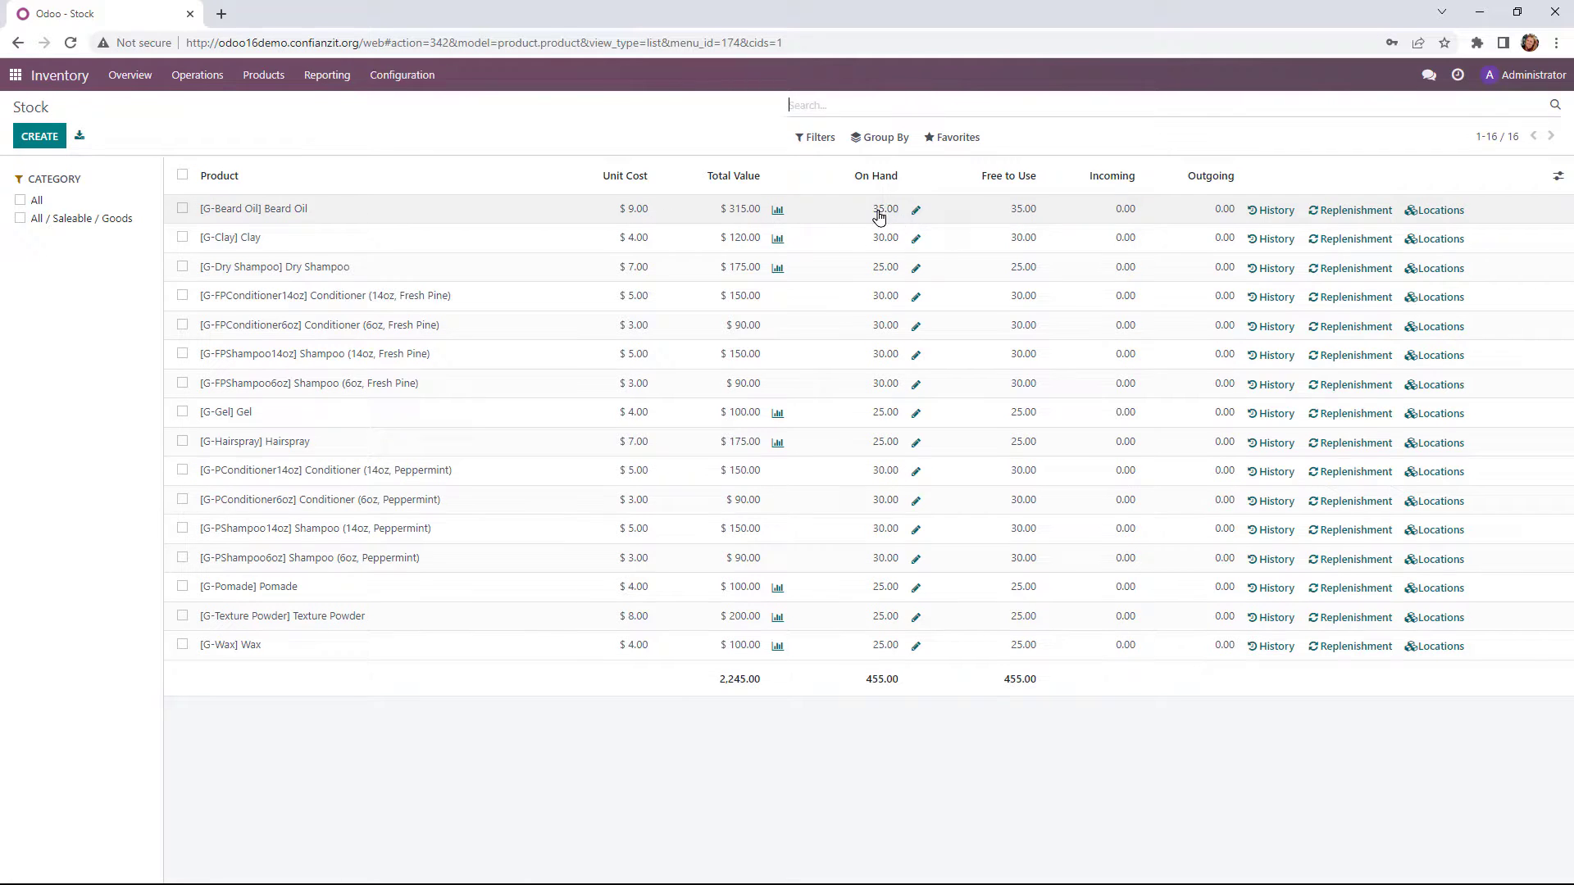
click(1455, 218)
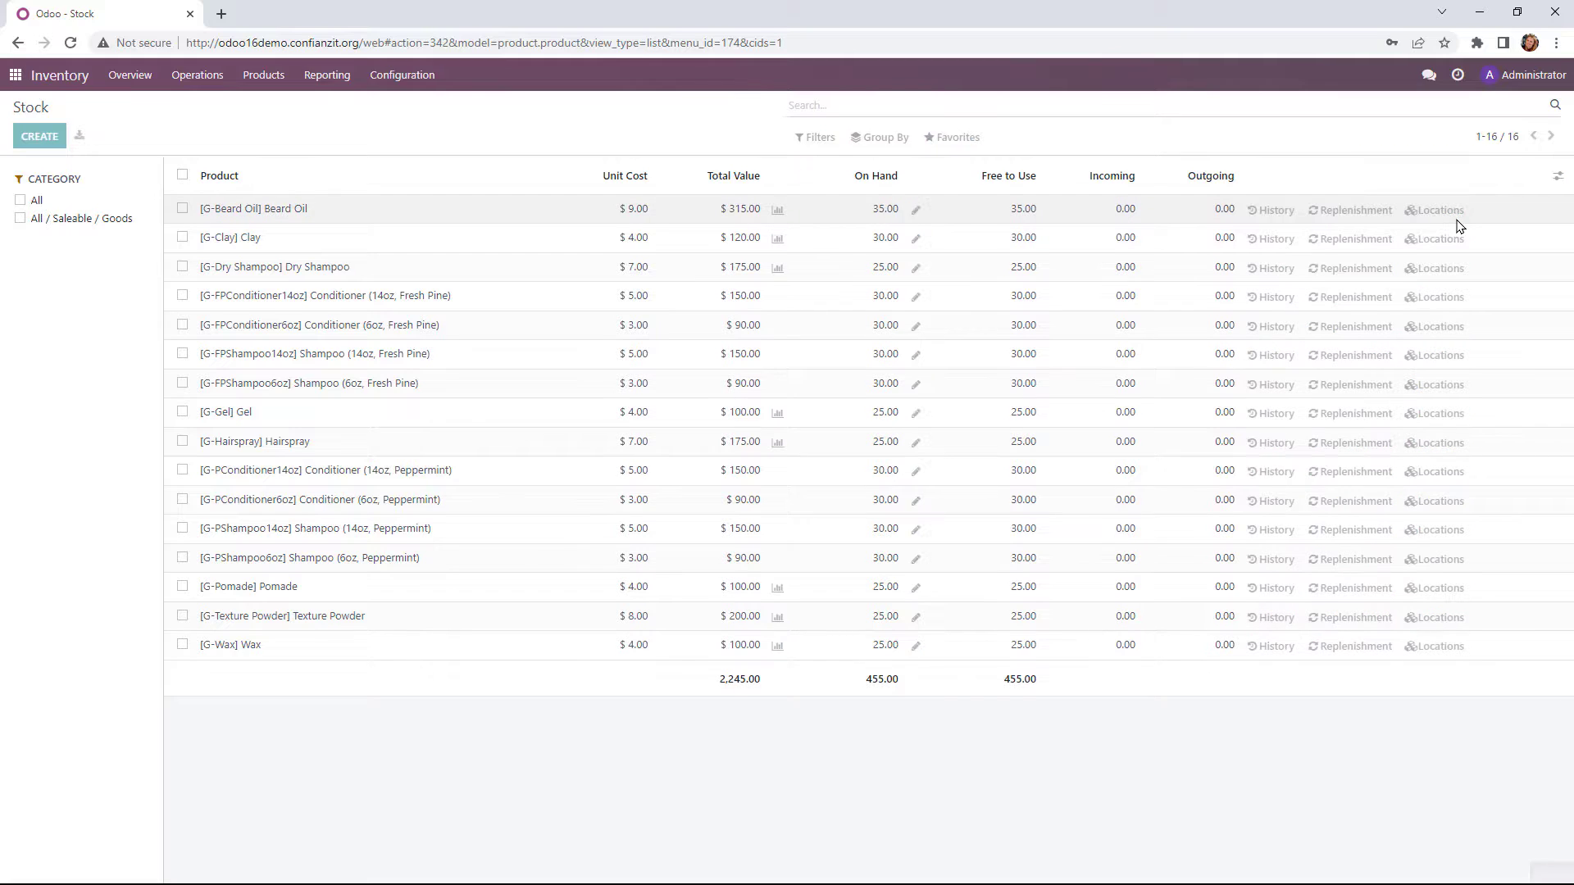